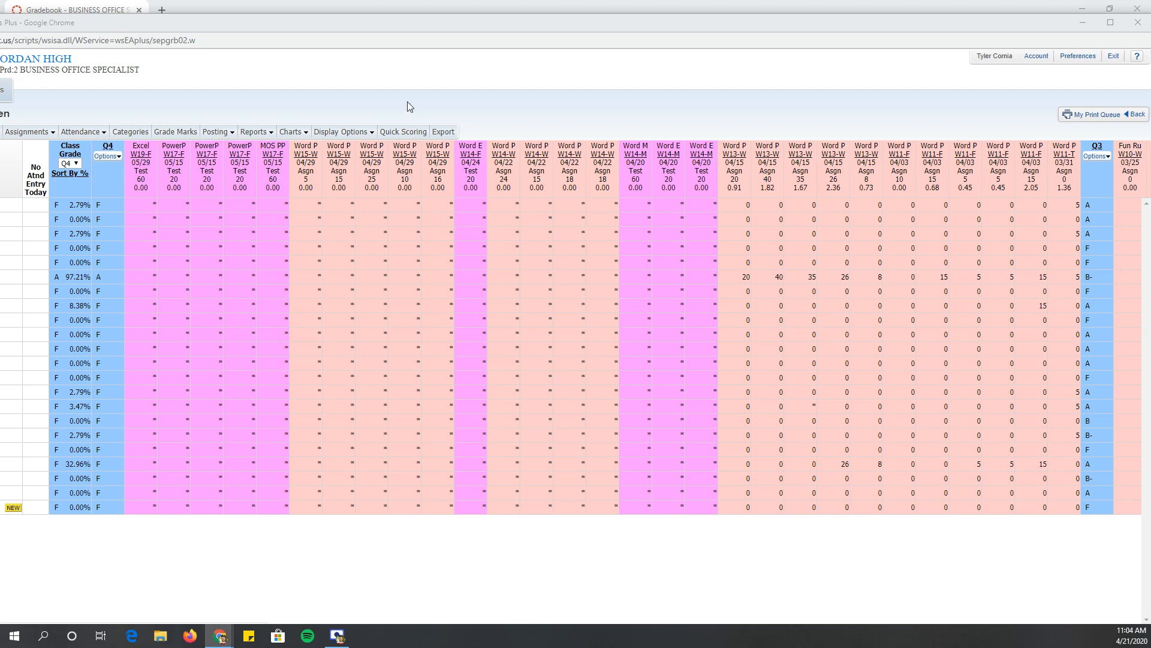
Step: Open the gradebook's category list and examine the names and percents of the Assignment and Test categories
{"action": "left_click", "coordinate": [107, 156]}
{"action": "left_click", "coordinate": [130, 133]}
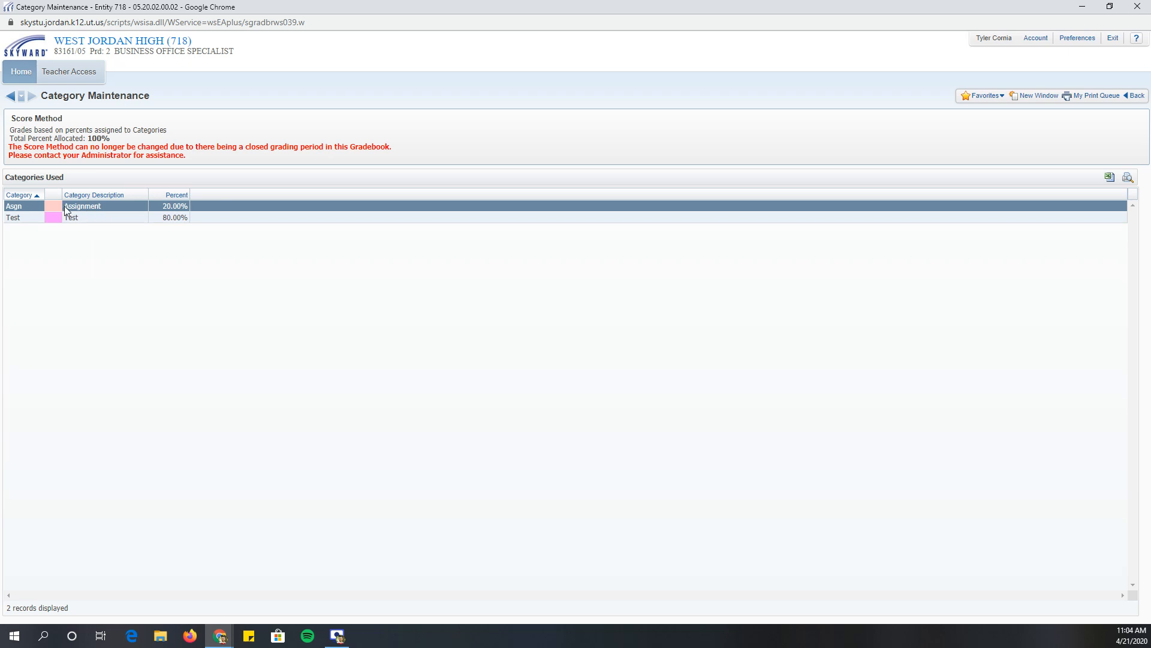
{"action": "left_click_drag", "start_coordinate": [65, 207], "coordinate": [102, 208]}
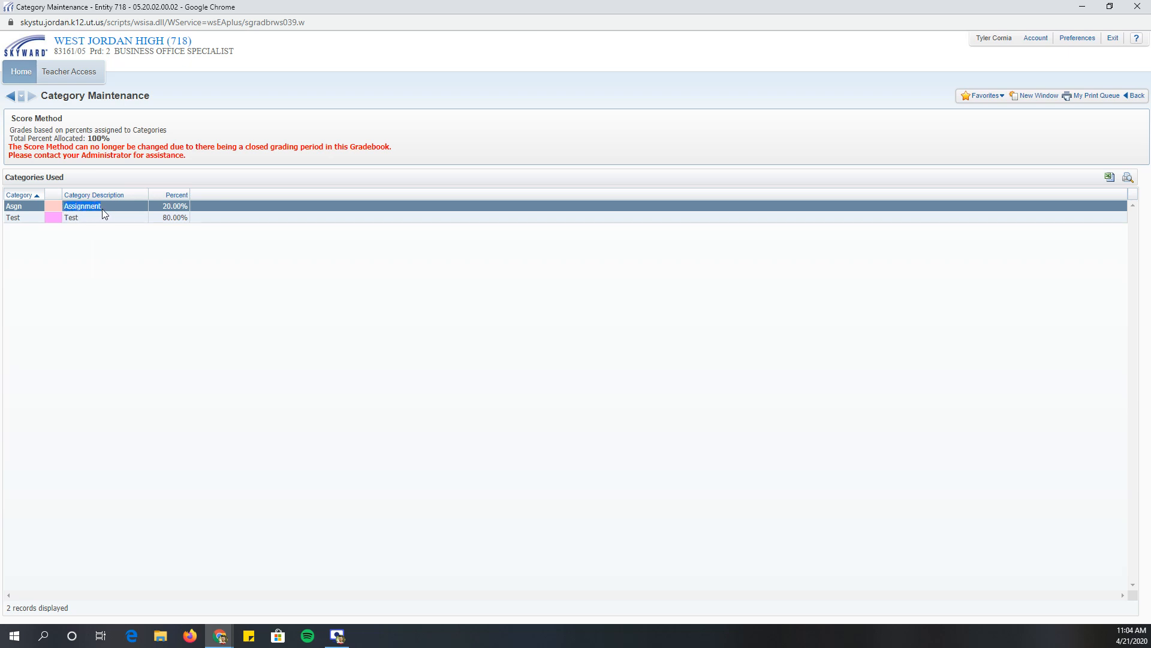
{"action": "left_click", "coordinate": [86, 238]}
{"action": "left_click_drag", "start_coordinate": [166, 207], "coordinate": [189, 207]}
{"action": "left_click_drag", "start_coordinate": [66, 219], "coordinate": [66, 218]}
{"action": "left_click", "coordinate": [102, 219]}
{"action": "double_click", "coordinate": [173, 220]}
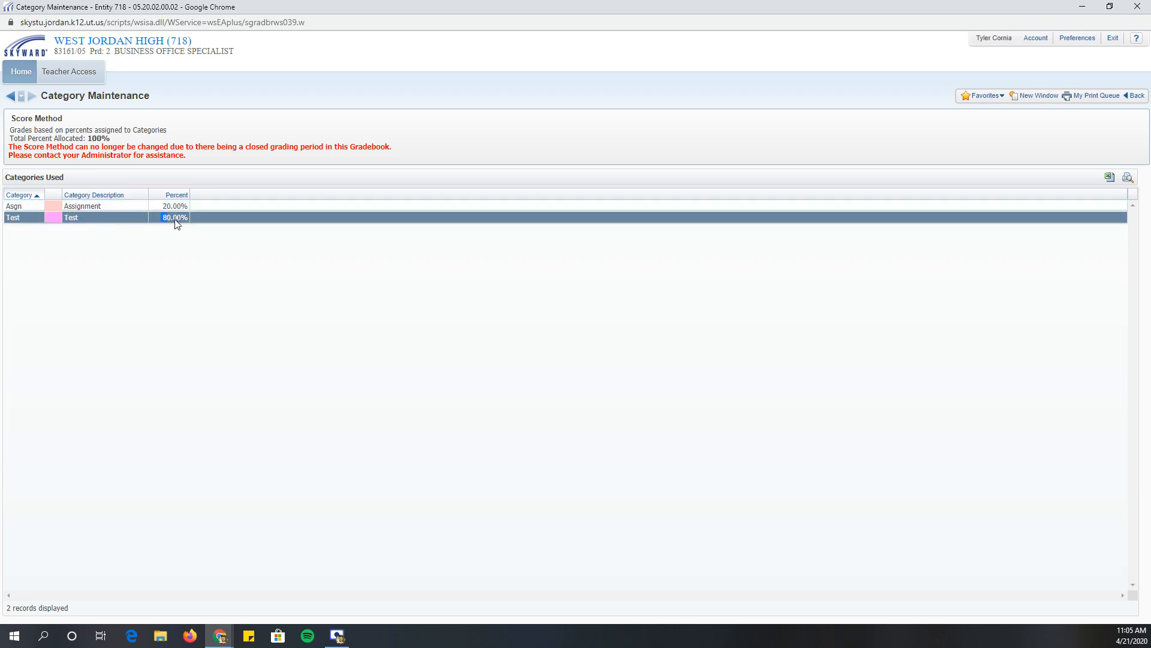
{"action": "left_click", "coordinate": [191, 261]}
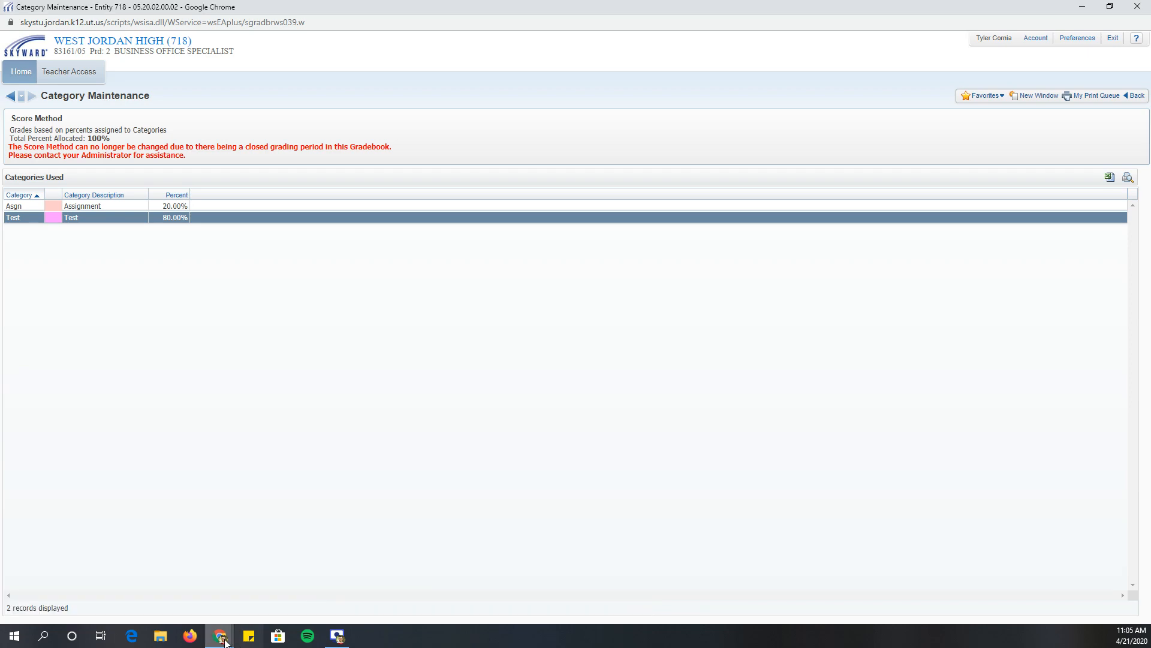
Step: Switch to the Canvas gradebook window and open the Assignments page of the Self-Paced BOS course
{"action": "mouse_move", "coordinate": [220, 635]}
{"action": "mouse_move", "coordinate": [445, 600]}
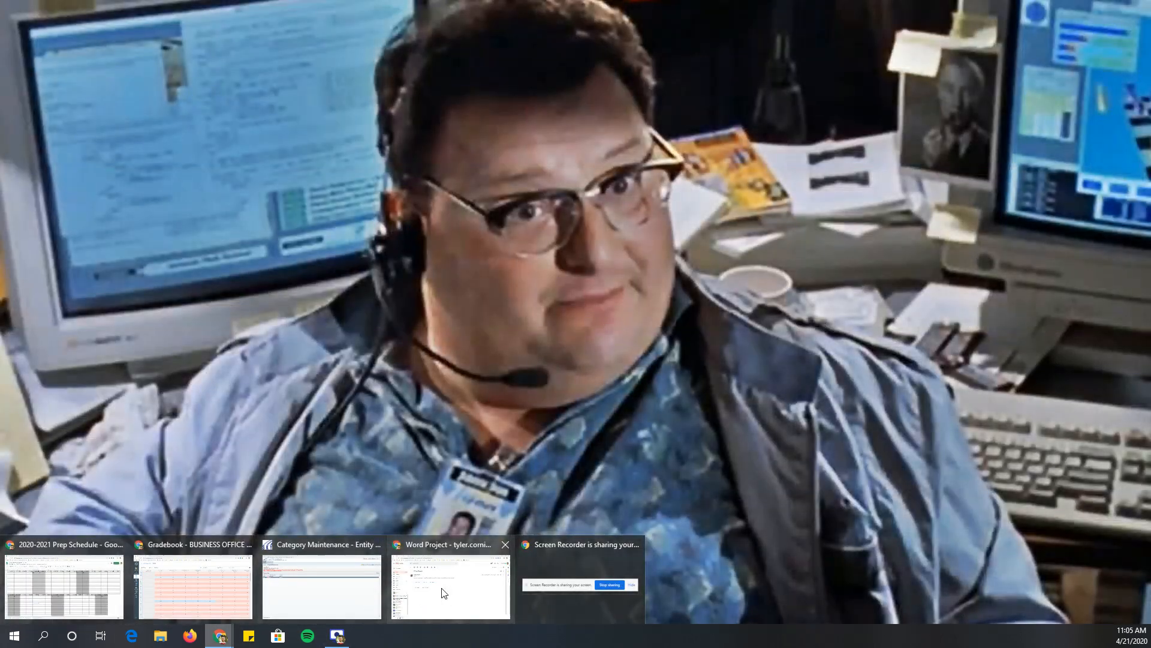
{"action": "mouse_move", "coordinate": [349, 595]}
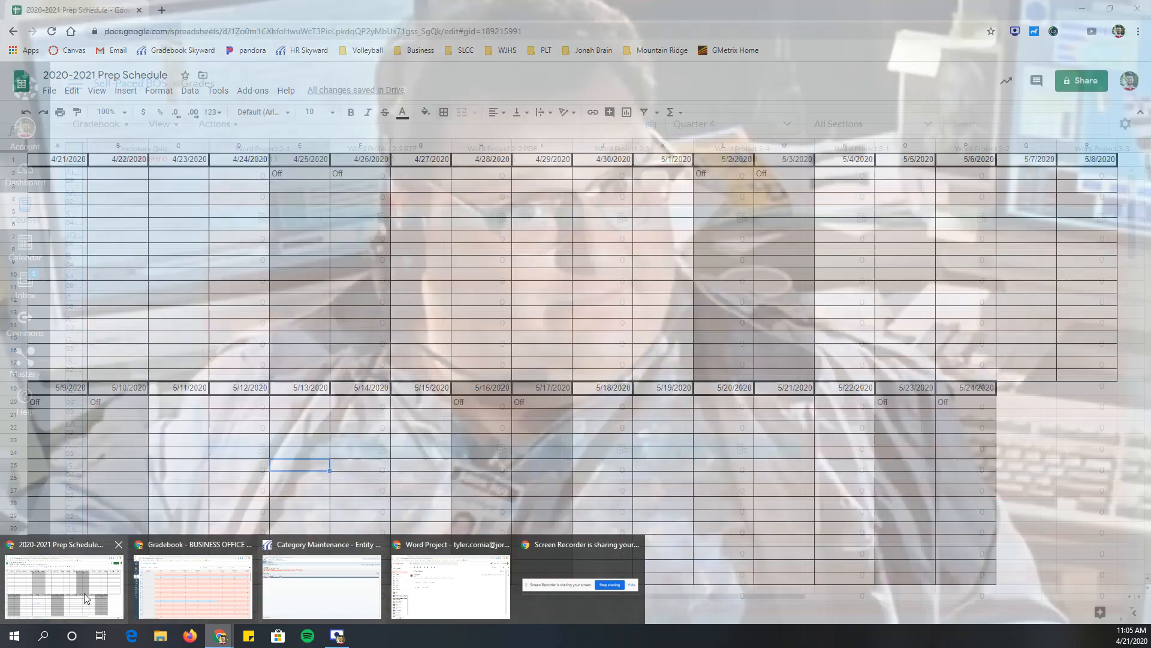
{"action": "mouse_move", "coordinate": [532, 580]}
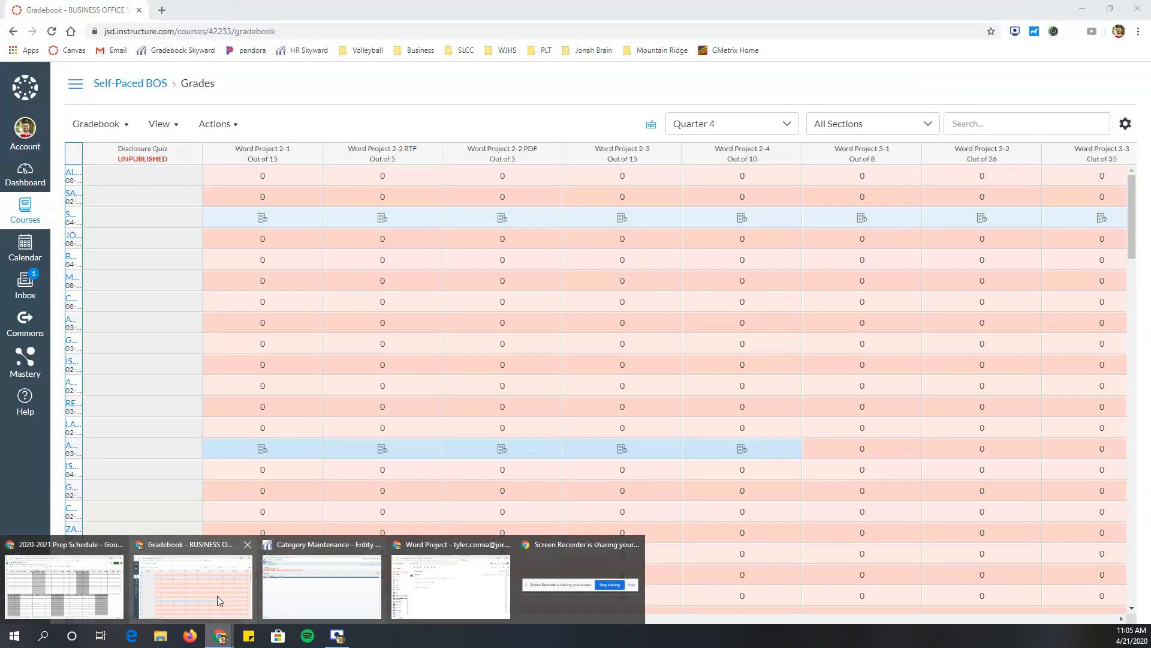
{"action": "left_click", "coordinate": [217, 595]}
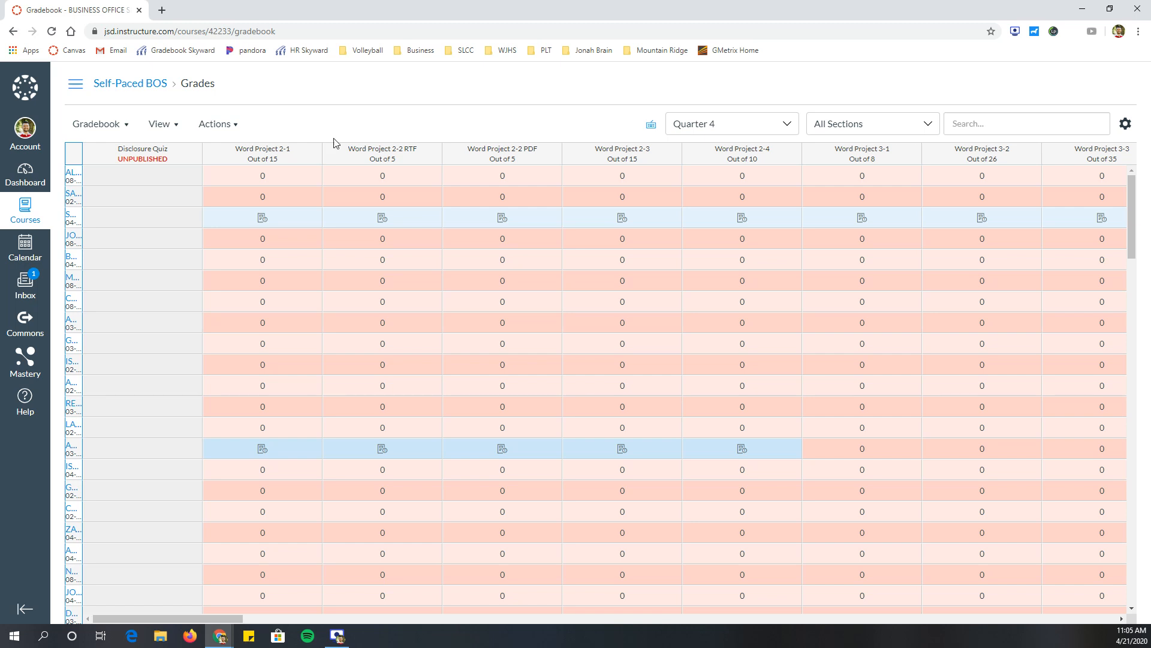
{"action": "left_click", "coordinate": [135, 92]}
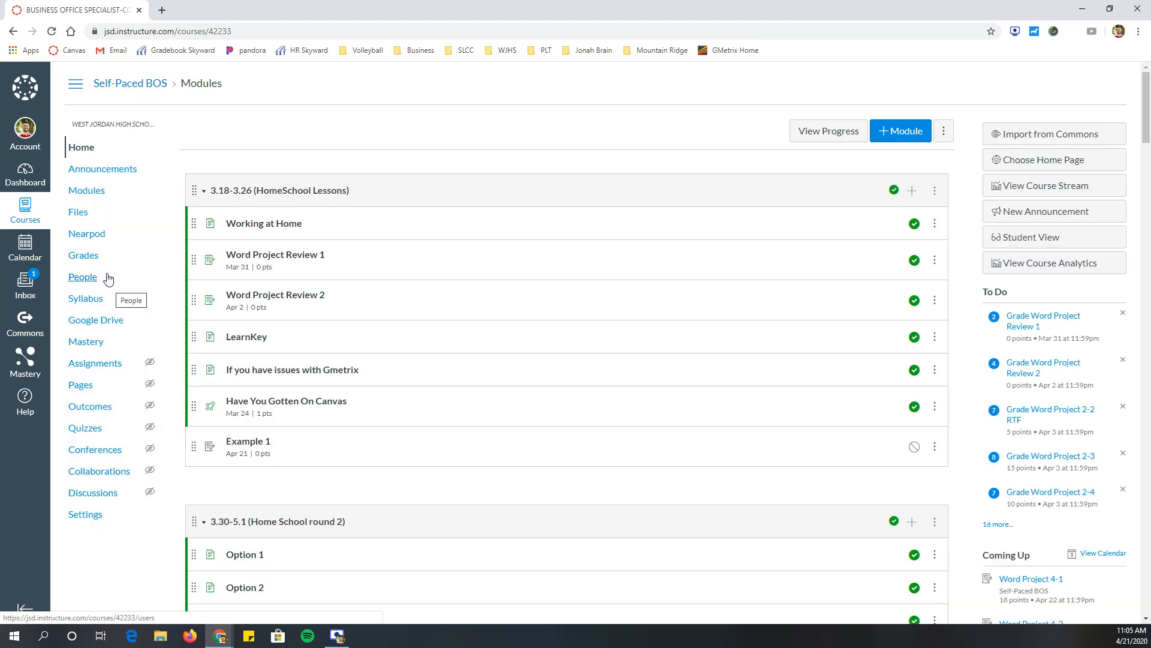
{"action": "left_click", "coordinate": [109, 367]}
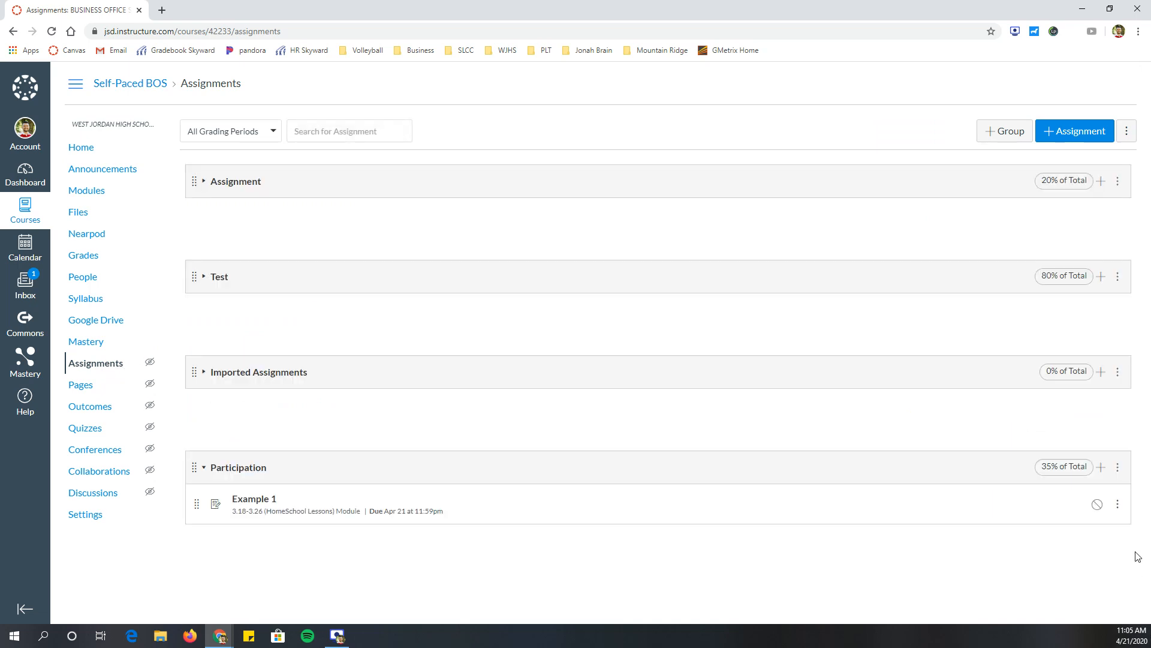
Step: Delete the Participation assignment group together with its assignments
{"action": "left_click", "coordinate": [1117, 474]}
{"action": "left_click", "coordinate": [1053, 519]}
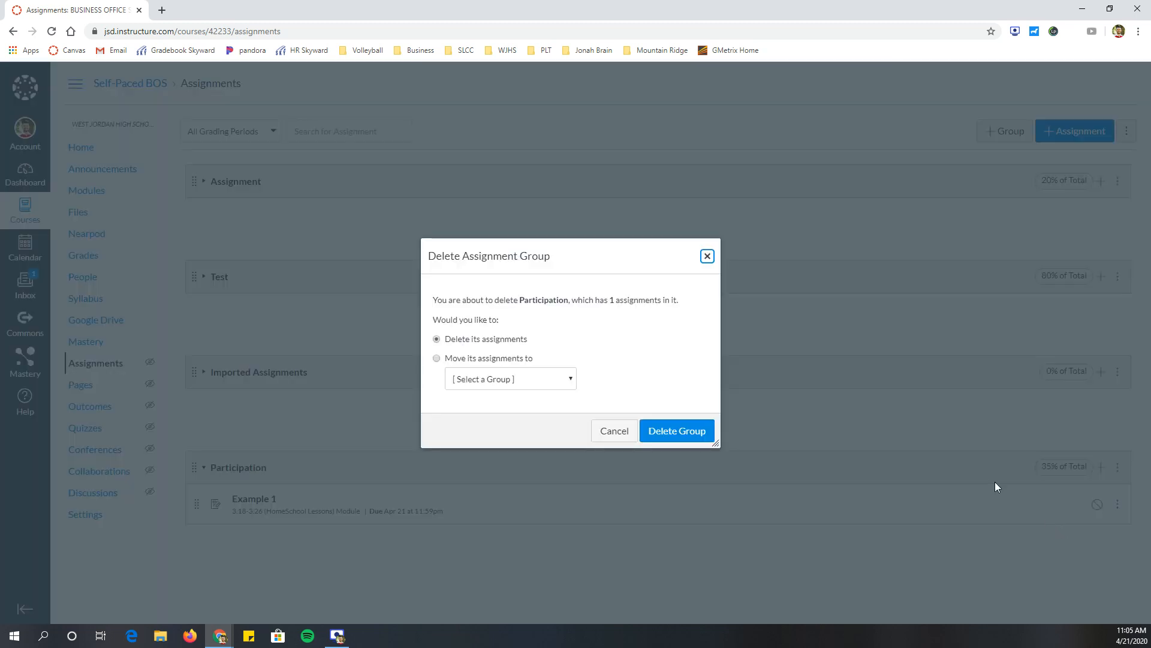
{"action": "left_click", "coordinate": [677, 431]}
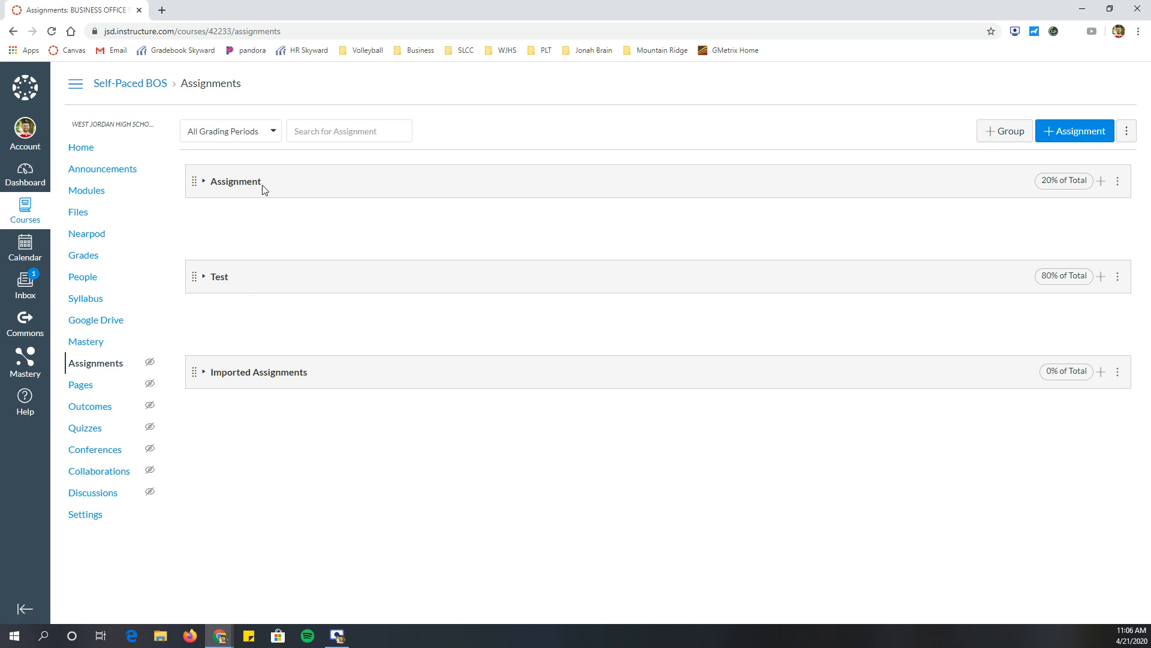
Step: Review the Assignment group's name and weight settings, and save the group
{"action": "mouse_move", "coordinate": [266, 188]}
{"action": "left_mouse_down"}
{"action": "mouse_move", "coordinate": [223, 193]}
{"action": "mouse_move", "coordinate": [255, 199]}
{"action": "left_mouse_up"}
{"action": "left_click", "coordinate": [1119, 182]}
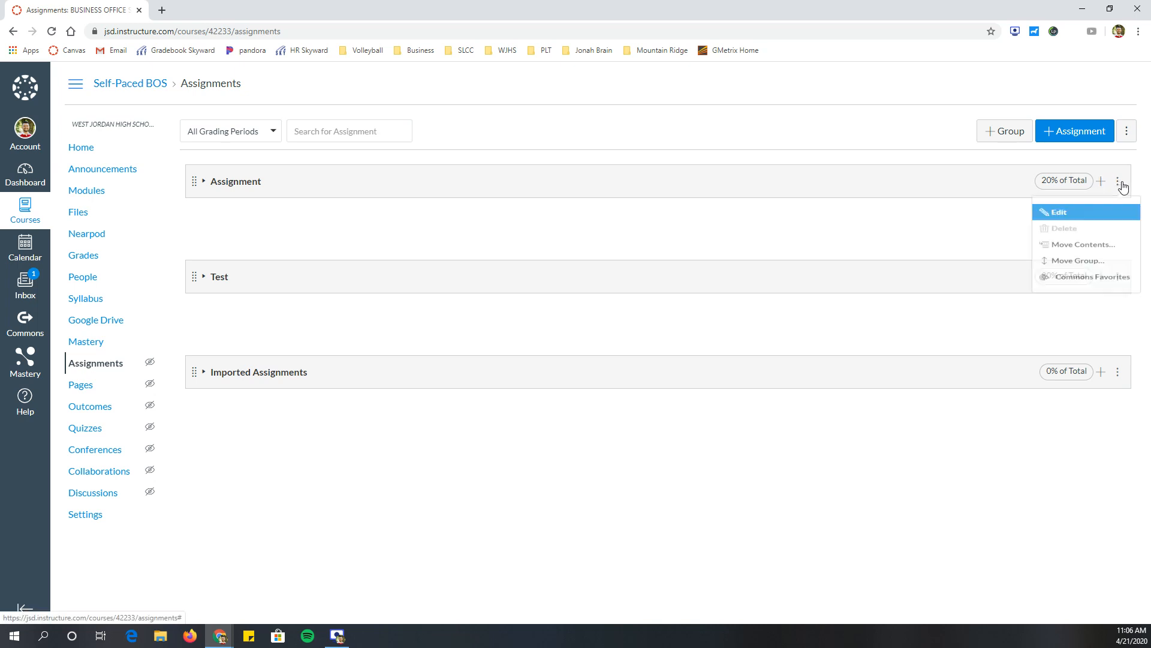
{"action": "left_click", "coordinate": [1073, 213]}
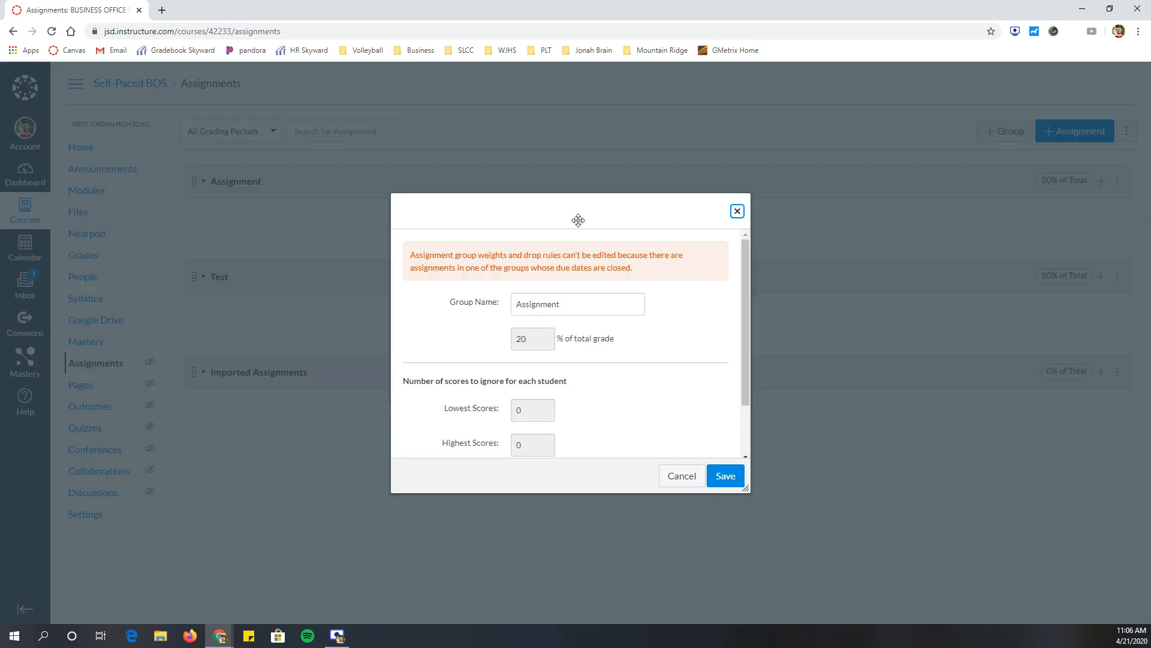
{"action": "left_click", "coordinate": [570, 306]}
{"action": "left_click", "coordinate": [726, 475]}
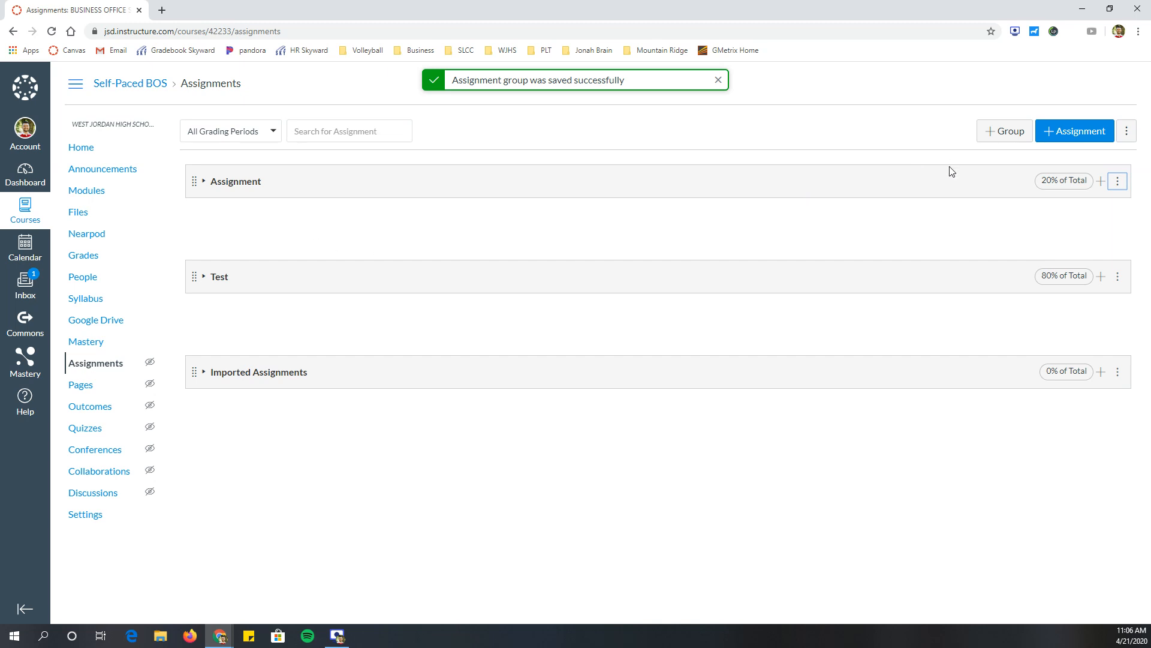
Step: Add an assignment group named Participation worth 15% of the total grade
{"action": "left_click", "coordinate": [989, 134]}
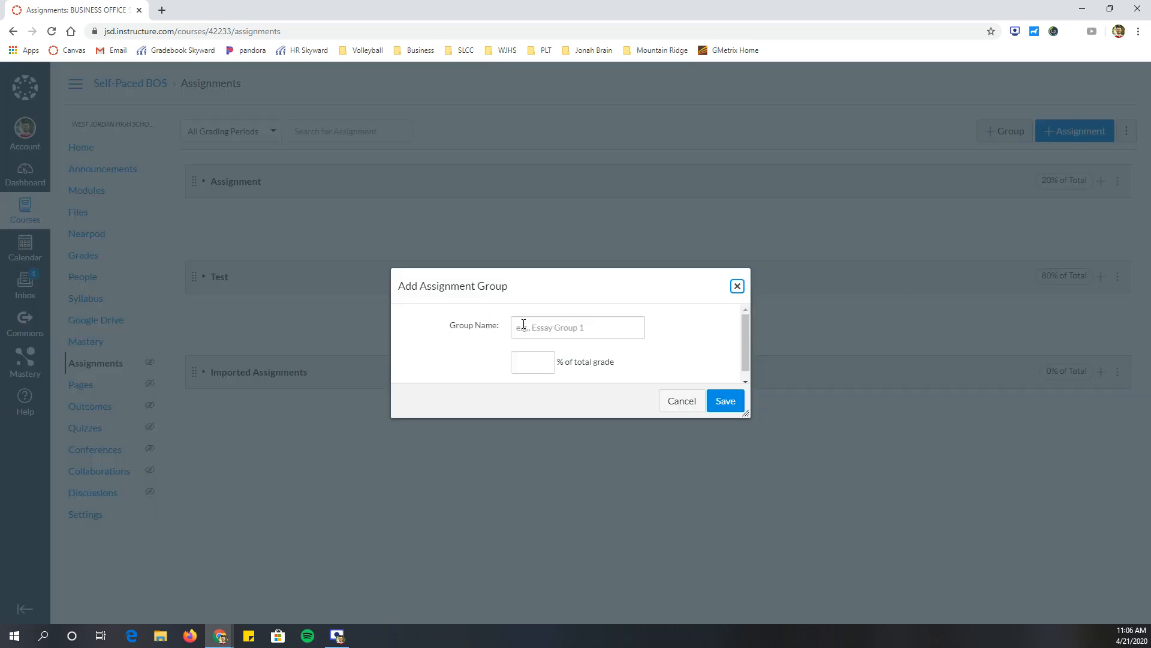
{"action": "left_click", "coordinate": [524, 324]}
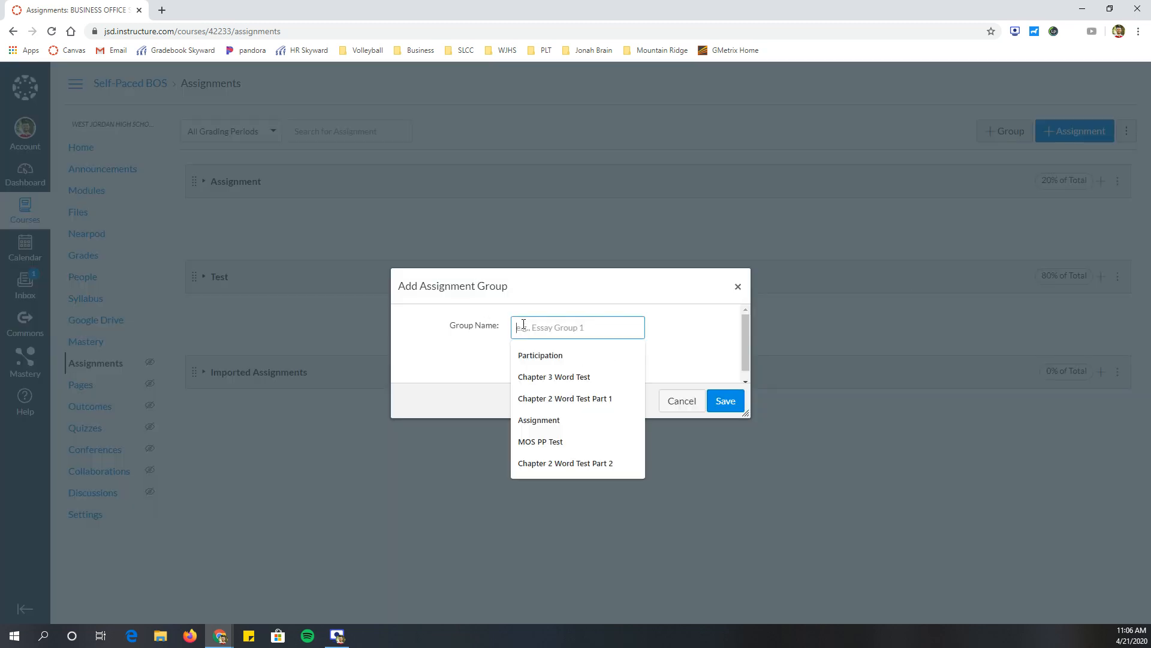
{"action": "left_click", "coordinate": [548, 354]}
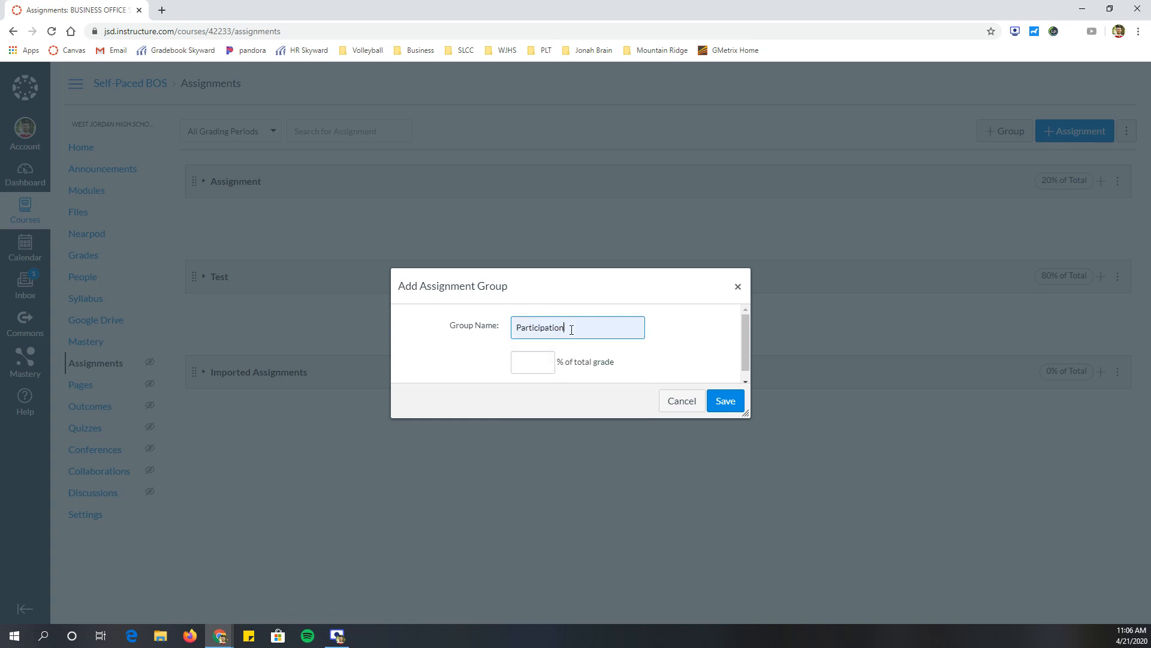
{"action": "left_click", "coordinate": [529, 364]}
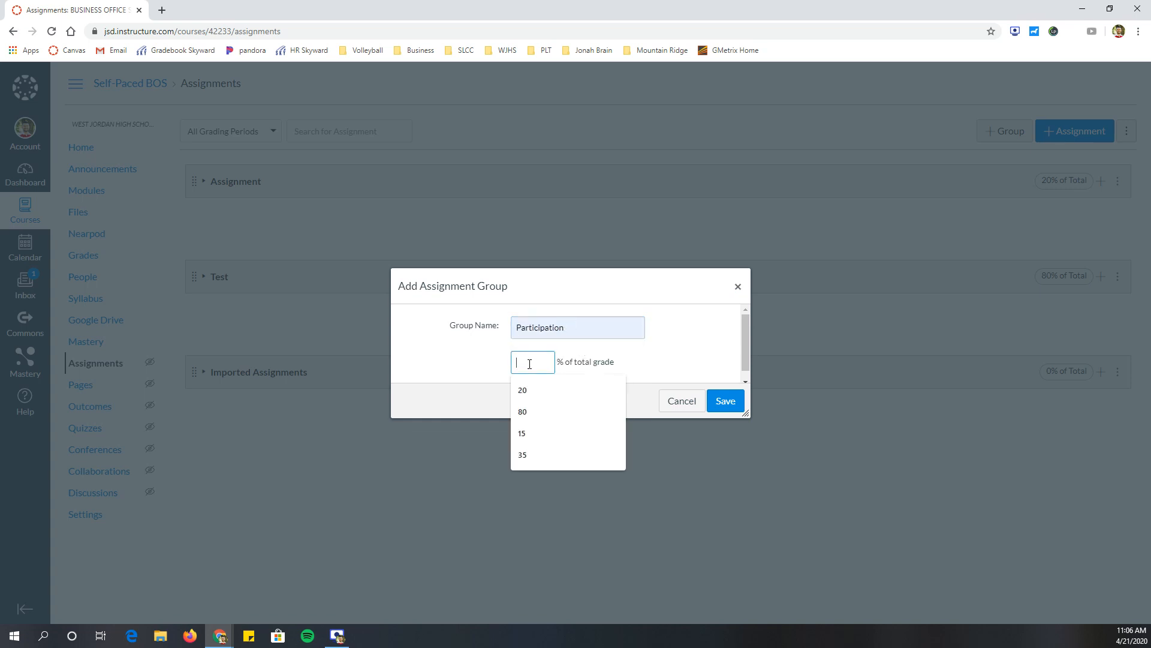
{"action": "type", "text": "15"}
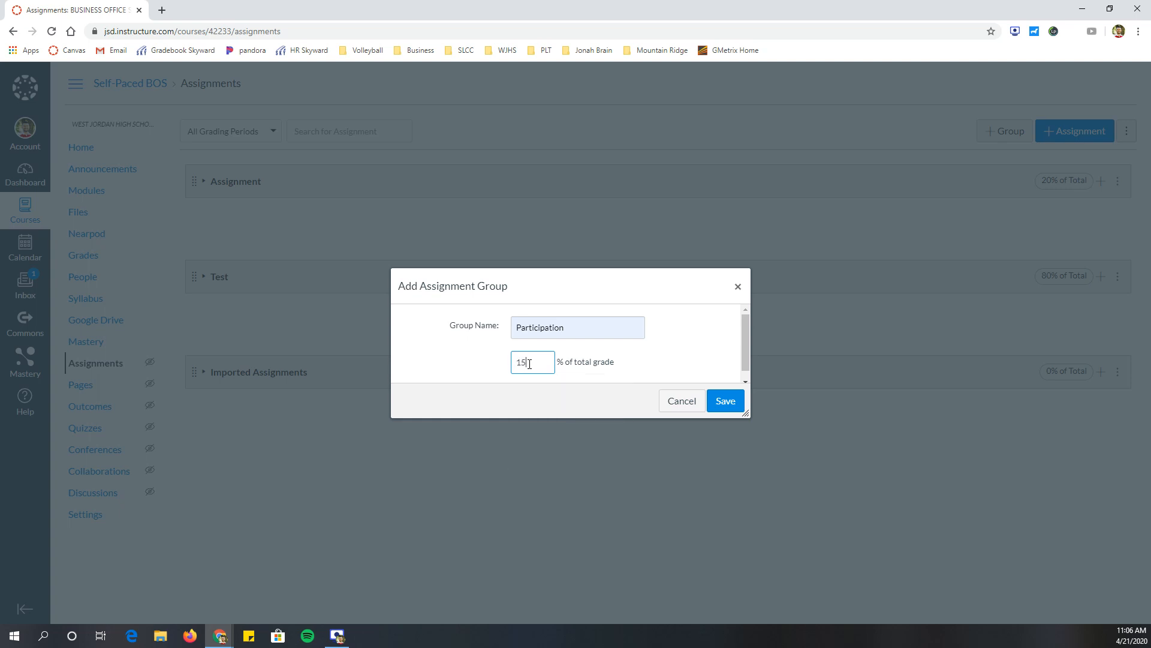
{"action": "left_click", "coordinate": [721, 400]}
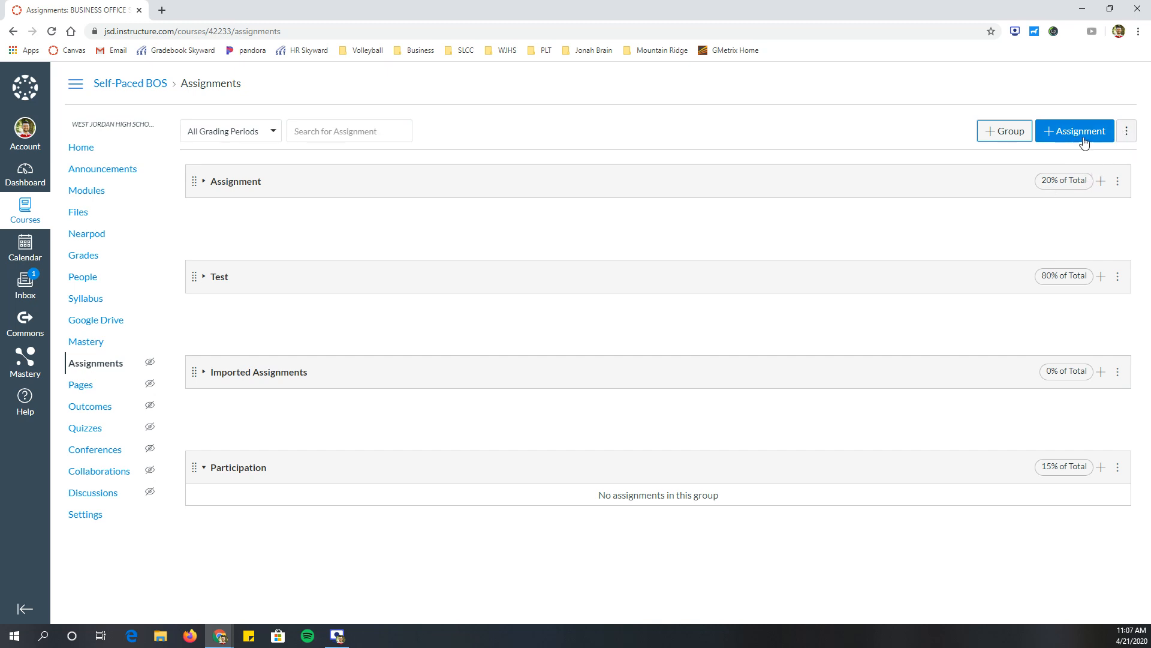
Step: Check the Assignment Groups Weight settings down to the total, and close them
{"action": "left_click", "coordinate": [1128, 134]}
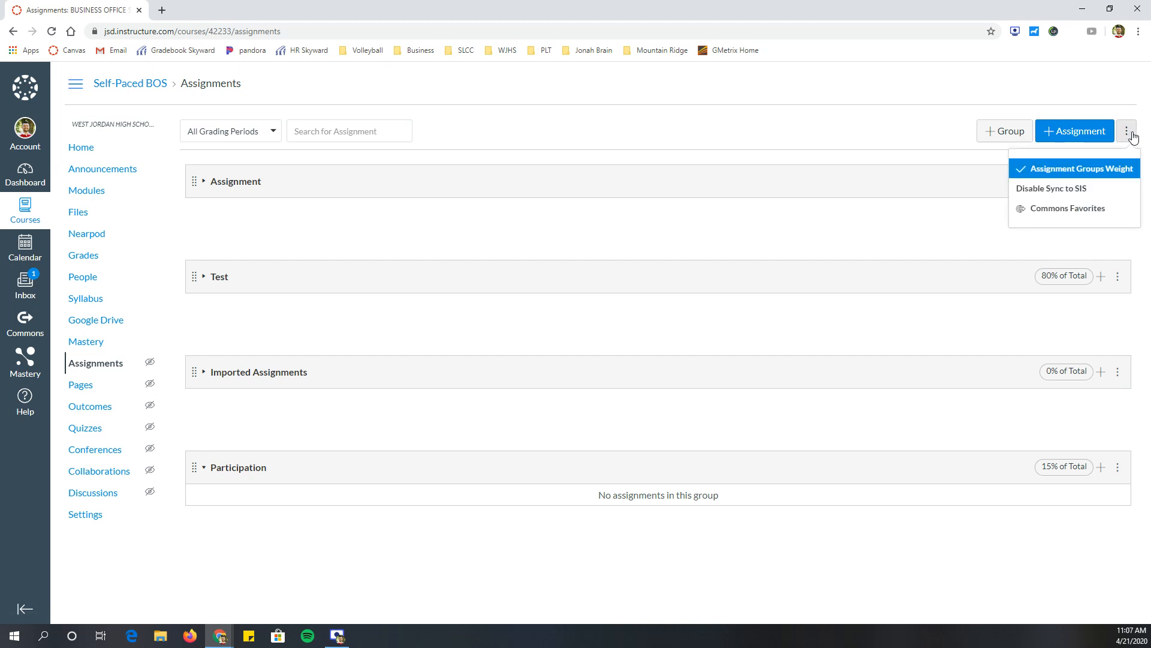
{"action": "left_click", "coordinate": [1049, 174]}
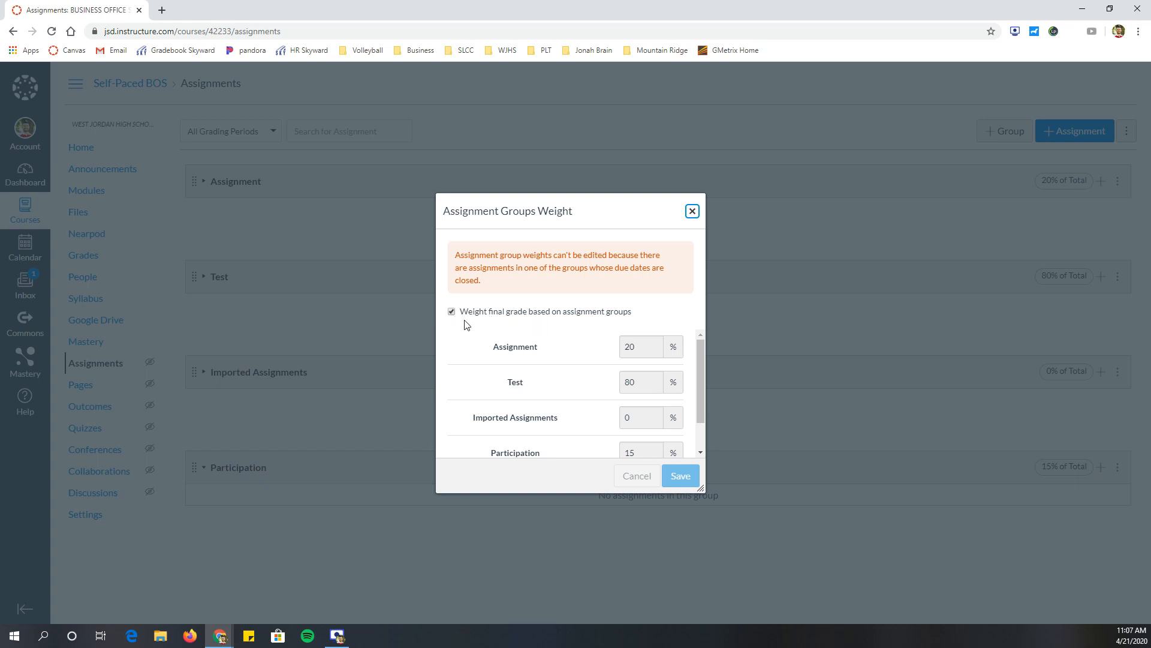
{"action": "scroll", "coordinate": [616, 398], "scroll_direction": "down", "scroll_amount": 1}
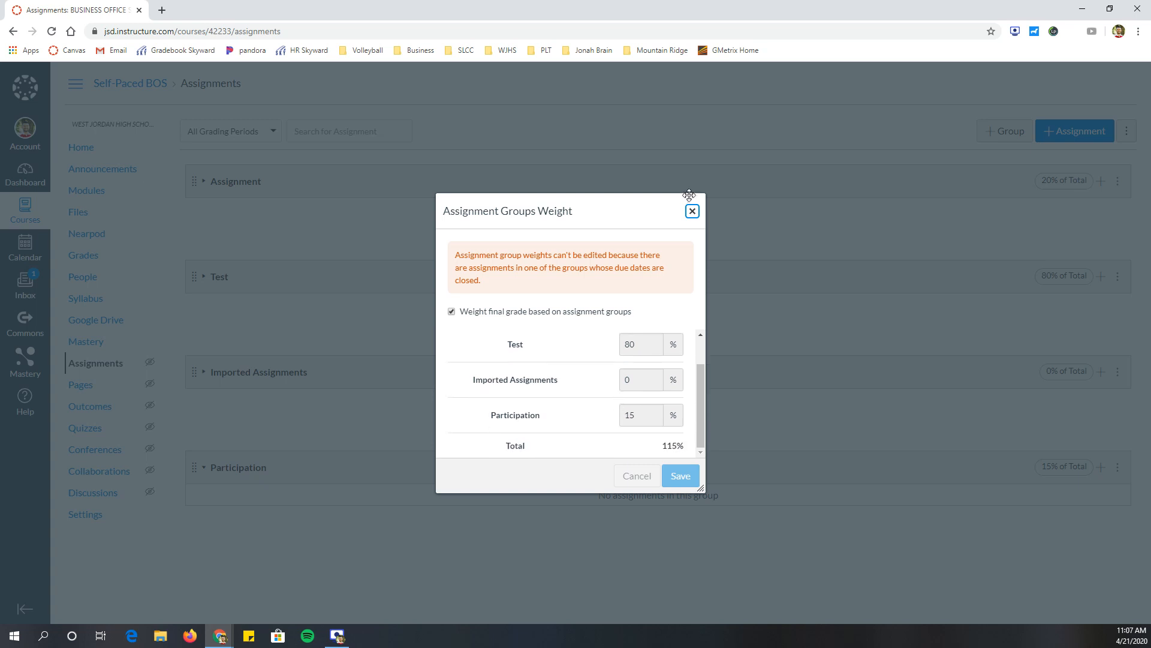
{"action": "left_click", "coordinate": [692, 211]}
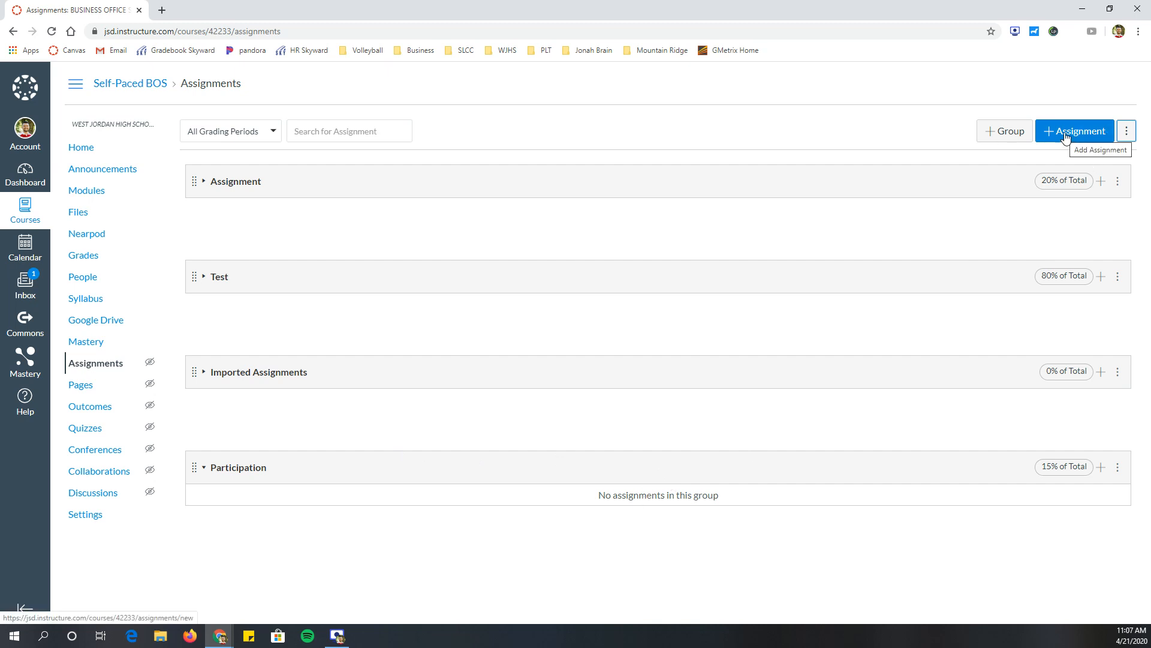
Step: Dismiss the quick add form and start a full new assignment named Example 1
{"action": "left_click", "coordinate": [1101, 467]}
{"action": "left_click", "coordinate": [707, 246]}
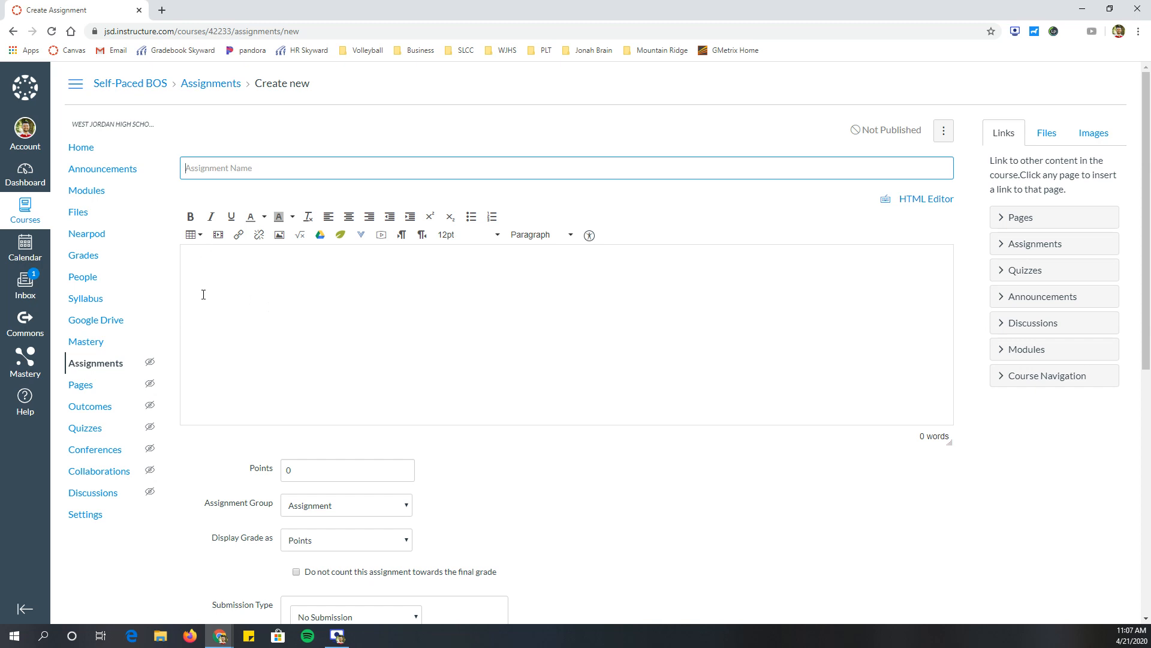
{"action": "type", "text": "Example 1"}
{"action": "left_click", "coordinate": [252, 328]}
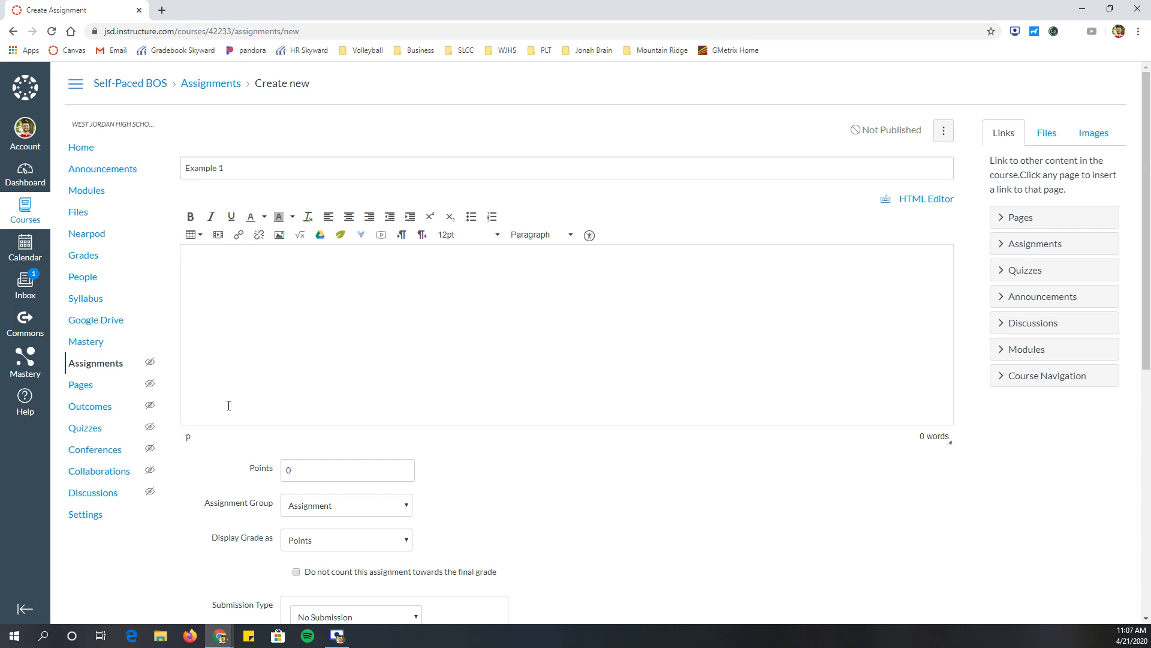
Step: Place the new assignment in the Participation assignment group
{"action": "scroll", "coordinate": [229, 406], "scroll_direction": "down", "scroll_amount": 3}
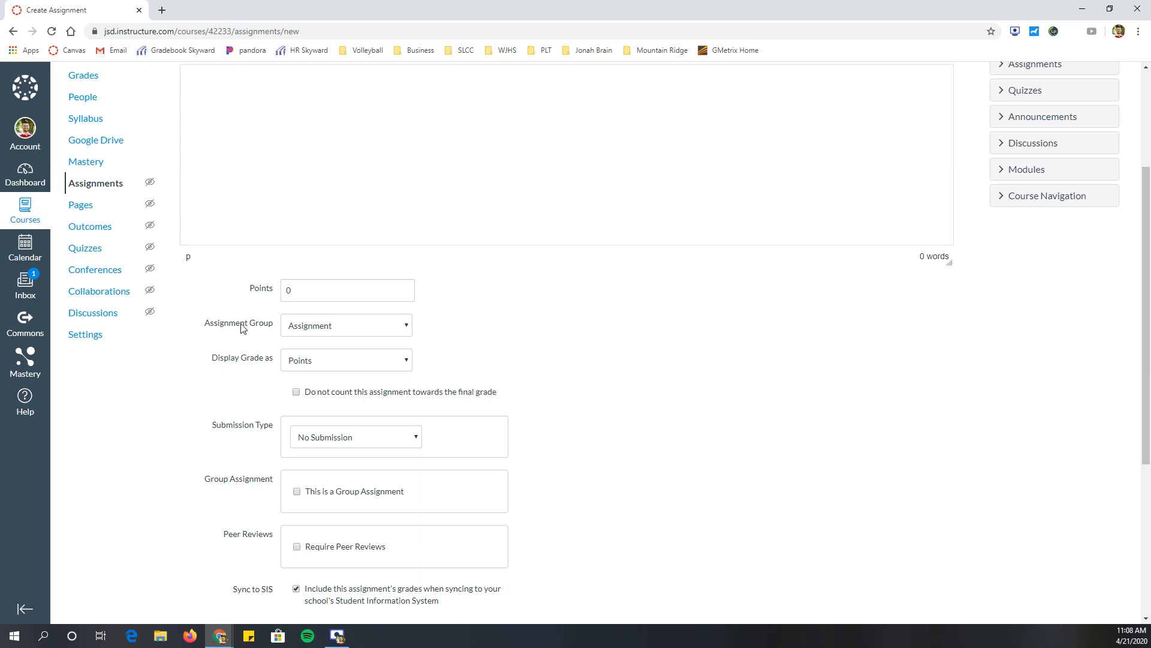
{"action": "left_click", "coordinate": [309, 329]}
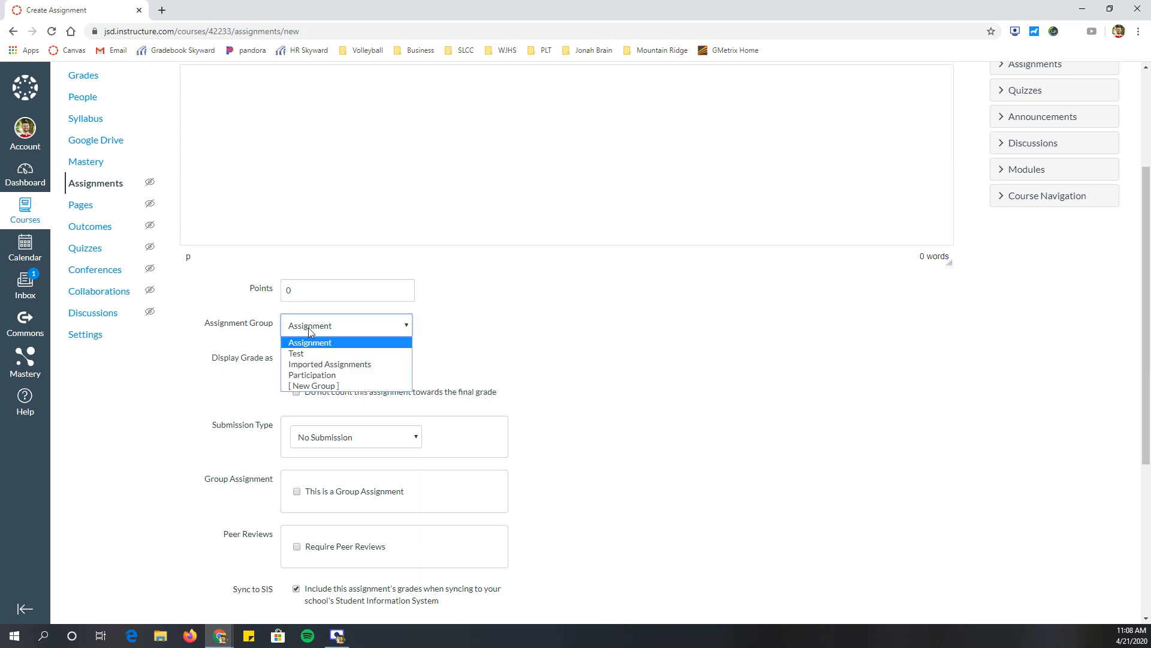
{"action": "left_click", "coordinate": [319, 376]}
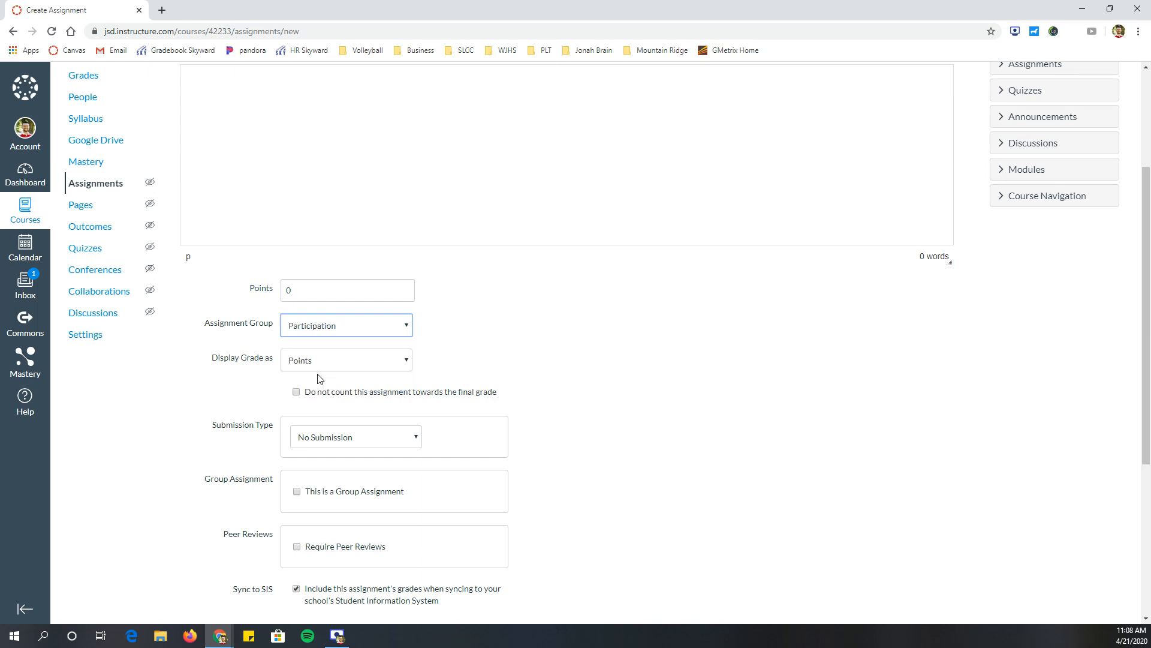
Step: Set the assignment's due date to Apr 21 11:59pm for everyone
{"action": "scroll", "coordinate": [258, 405], "scroll_direction": "down", "scroll_amount": 2}
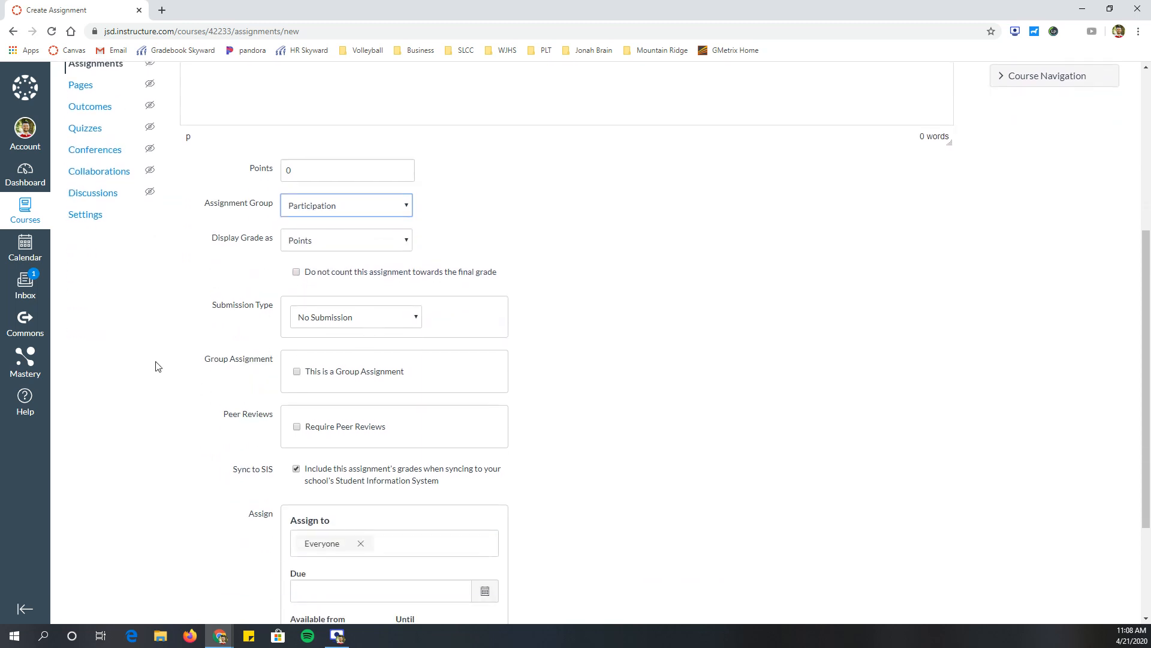
{"action": "scroll", "coordinate": [154, 365], "scroll_direction": "down", "scroll_amount": 2}
{"action": "scroll", "coordinate": [147, 374], "scroll_direction": "down", "scroll_amount": 1}
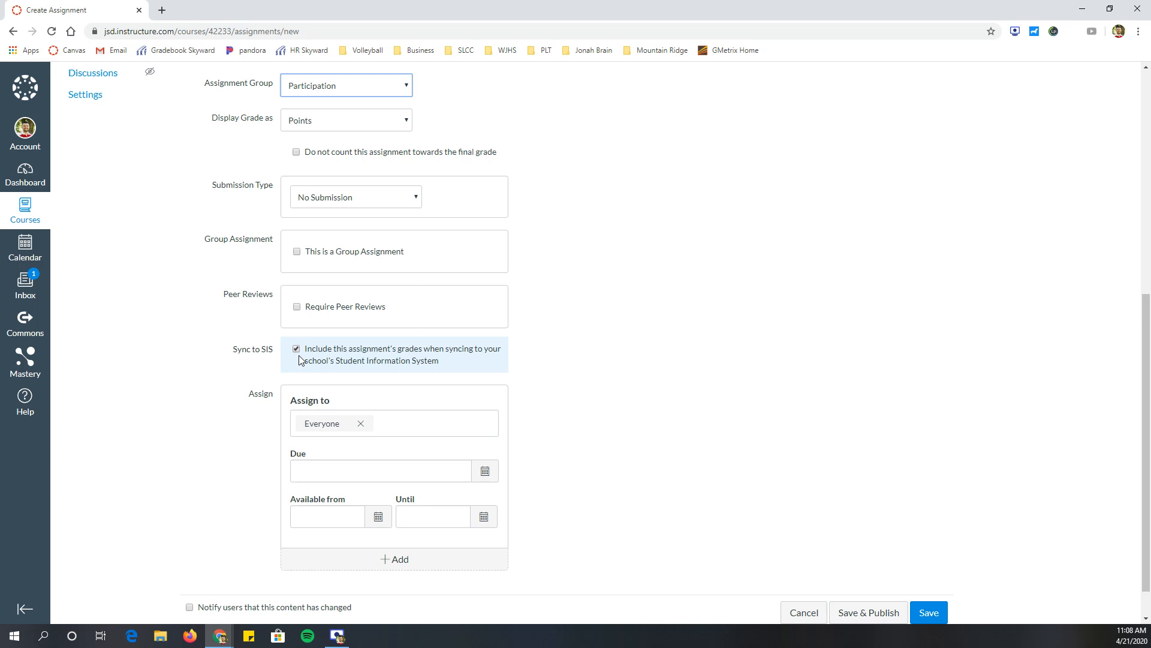
{"action": "scroll", "coordinate": [210, 452], "scroll_direction": "down", "scroll_amount": 1}
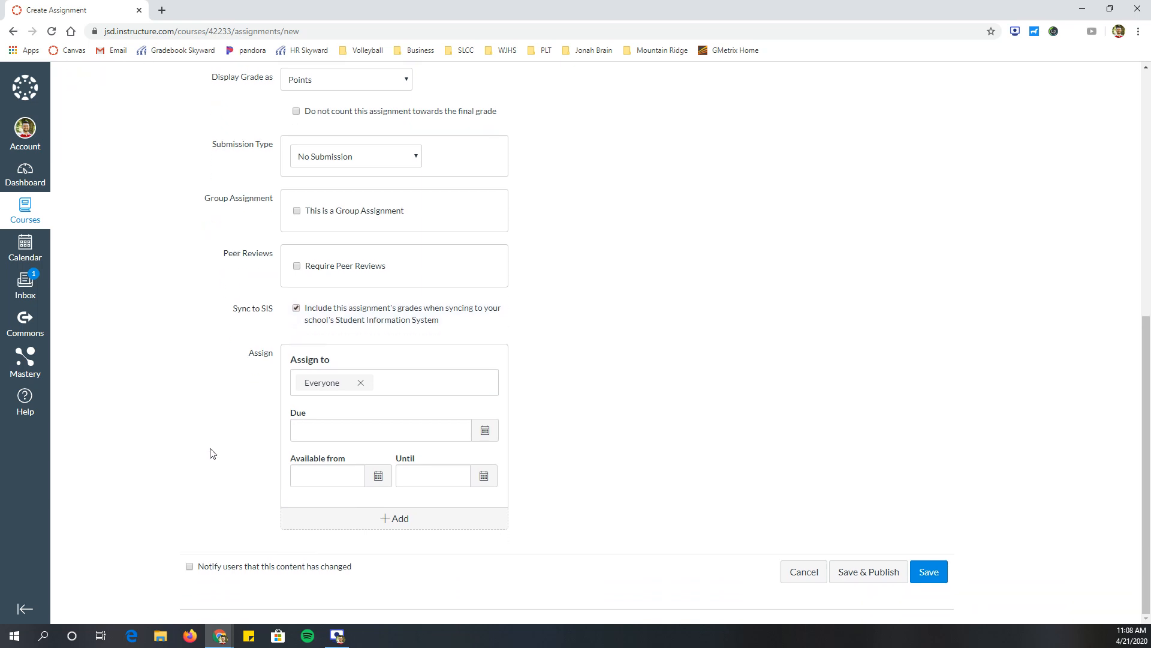
{"action": "left_click", "coordinate": [322, 430]}
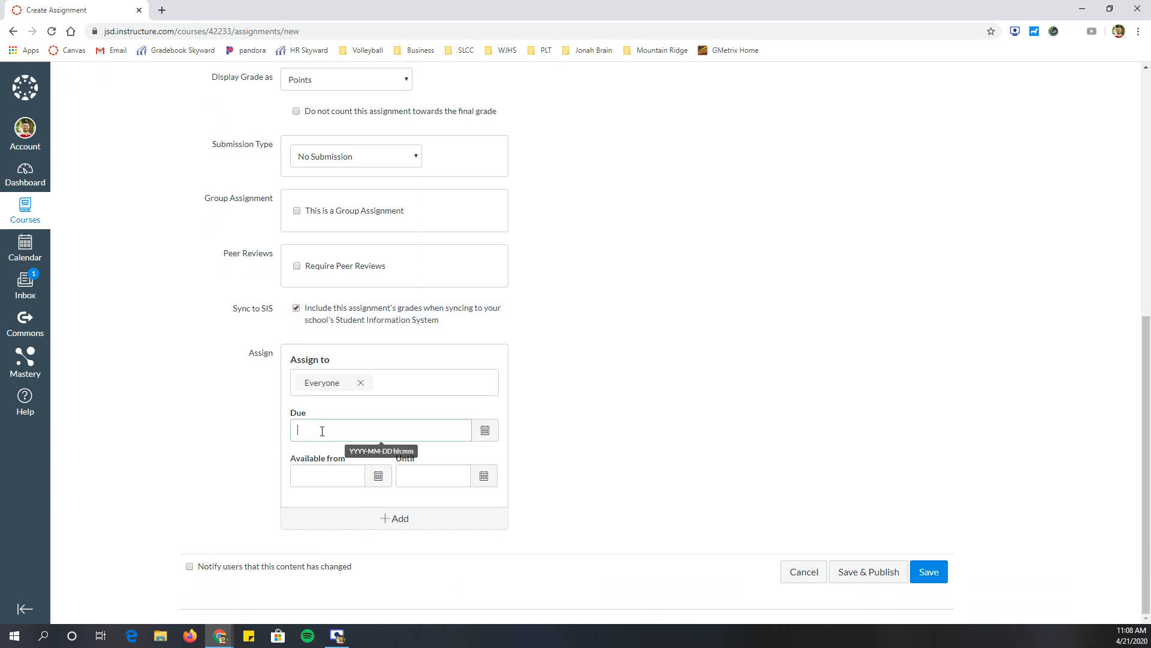
{"action": "left_click", "coordinate": [484, 433]}
{"action": "left_click", "coordinate": [342, 537]}
{"action": "left_click", "coordinate": [201, 467]}
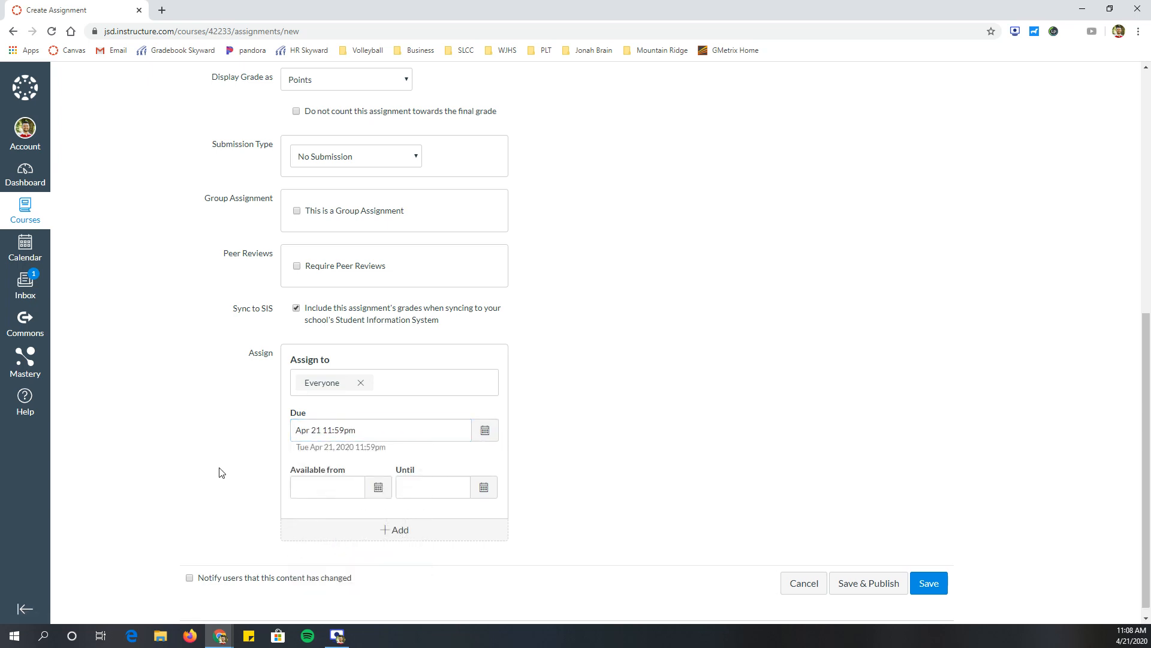
Step: Save the Example 1 assignment without publishing it
{"action": "left_click", "coordinate": [933, 591]}
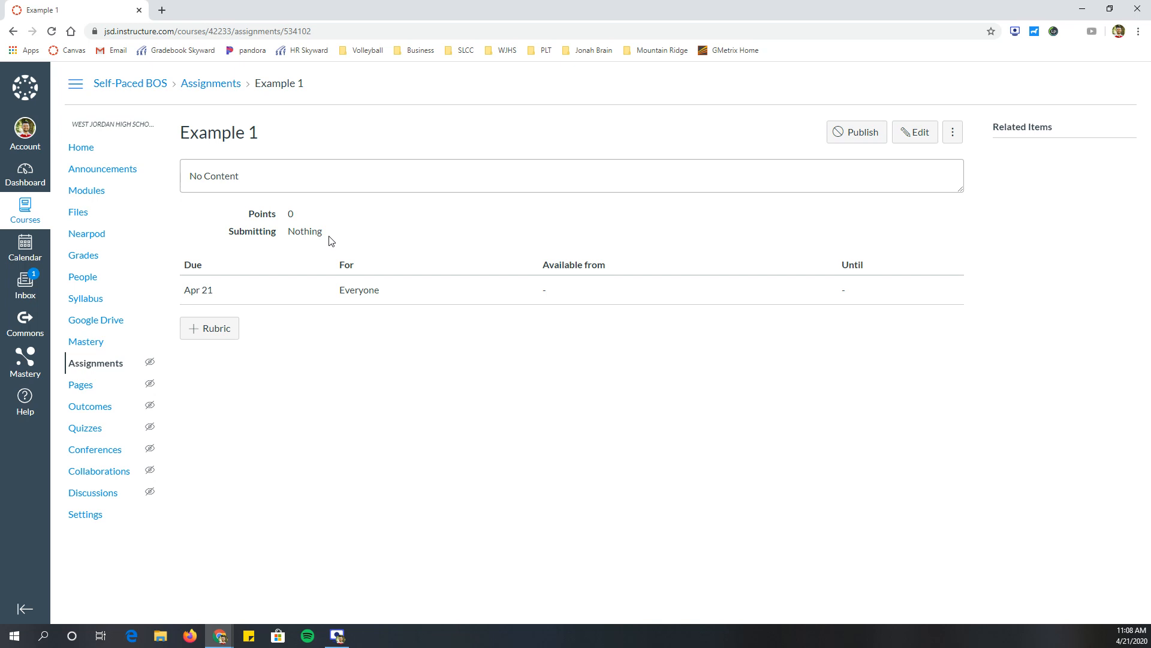
Step: Open the course's gradebook and start Sync to Post Grades for all sections
{"action": "left_click", "coordinate": [77, 259]}
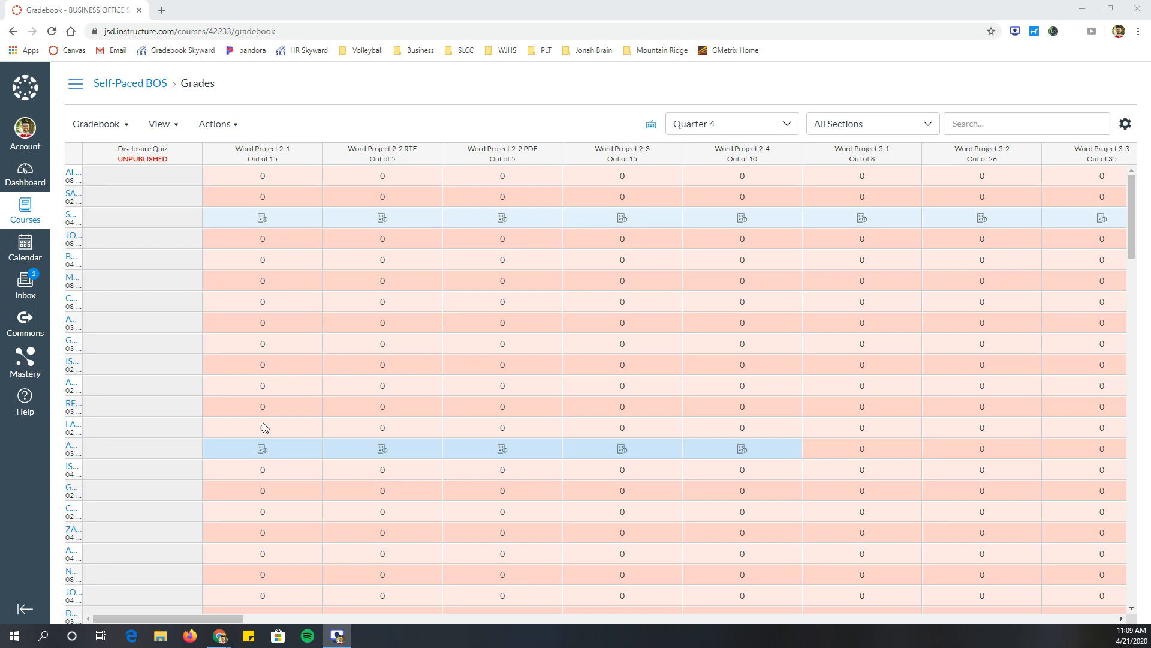
{"action": "left_click", "coordinate": [231, 130]}
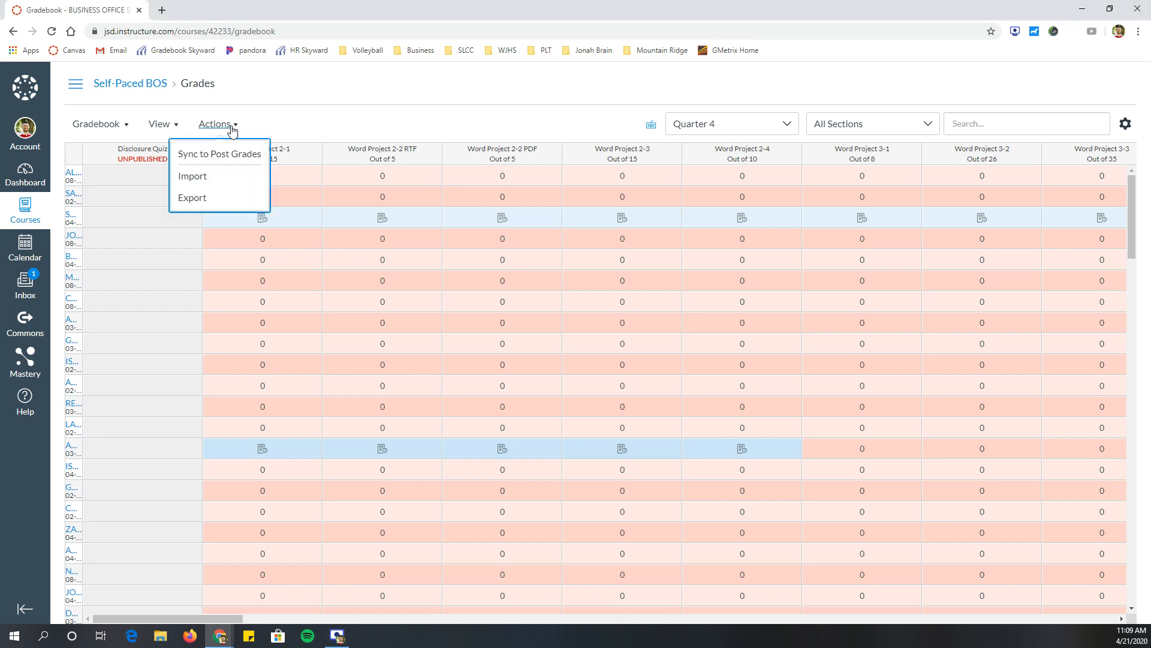
{"action": "left_click", "coordinate": [215, 155]}
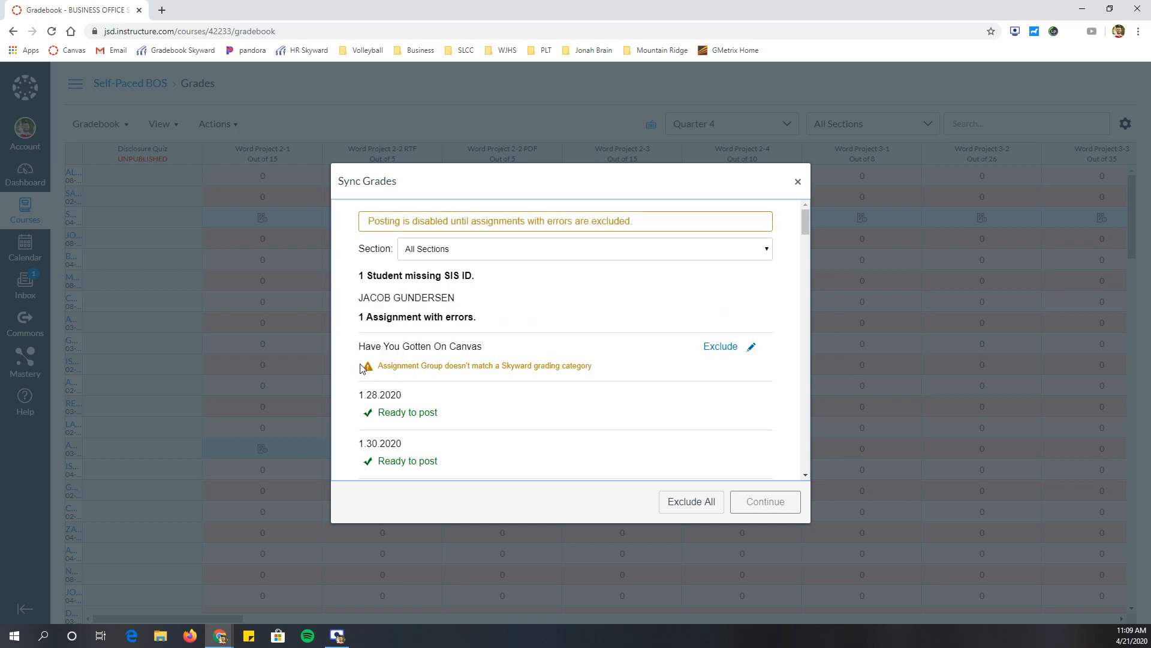
Step: Check the error on the Have You Gotten On Canvas assignment and exclude that assignment from posting
{"action": "left_click_drag", "start_coordinate": [376, 365], "coordinate": [599, 376]}
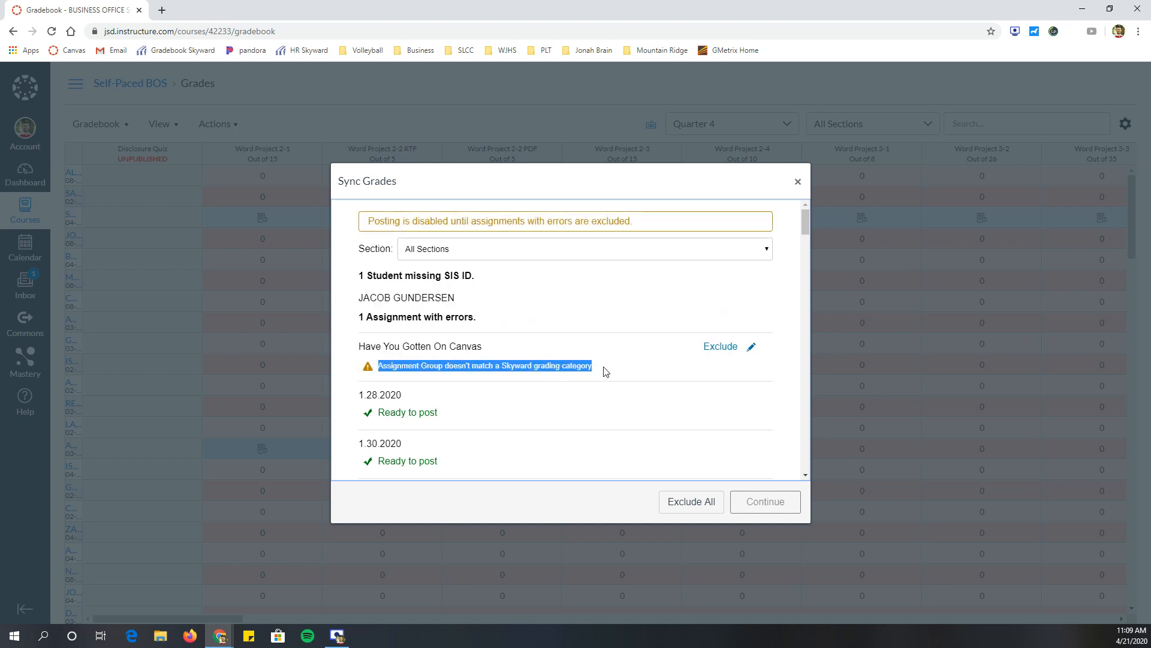
{"action": "left_click", "coordinate": [409, 353]}
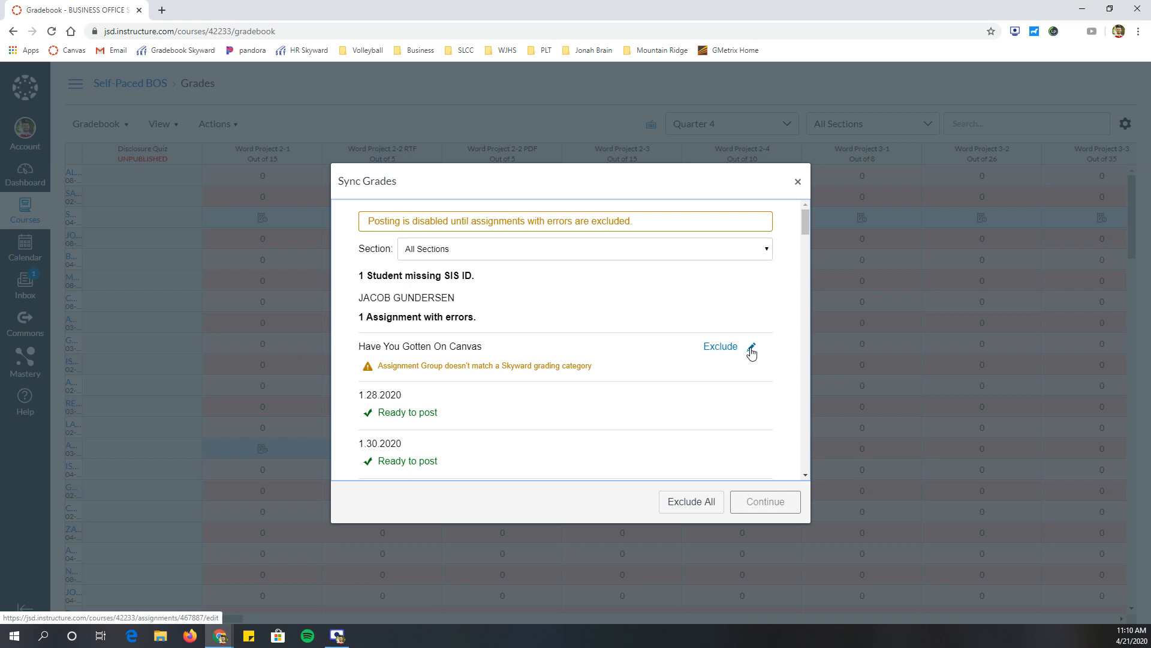
{"action": "left_click", "coordinate": [713, 349]}
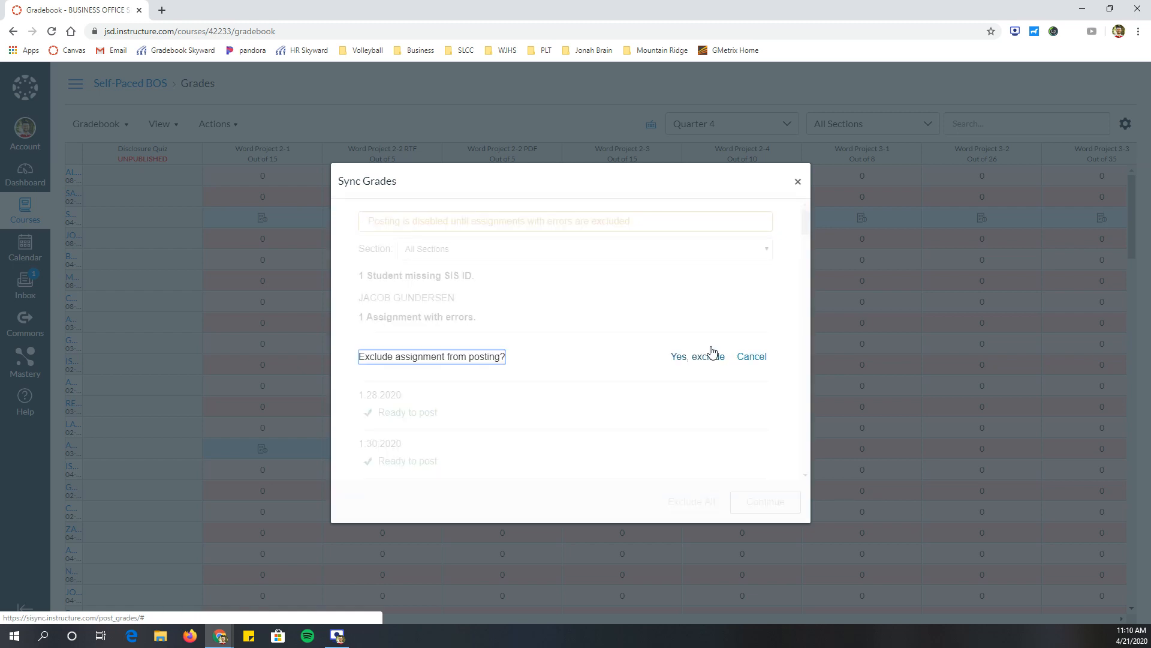
{"action": "left_click", "coordinate": [698, 358]}
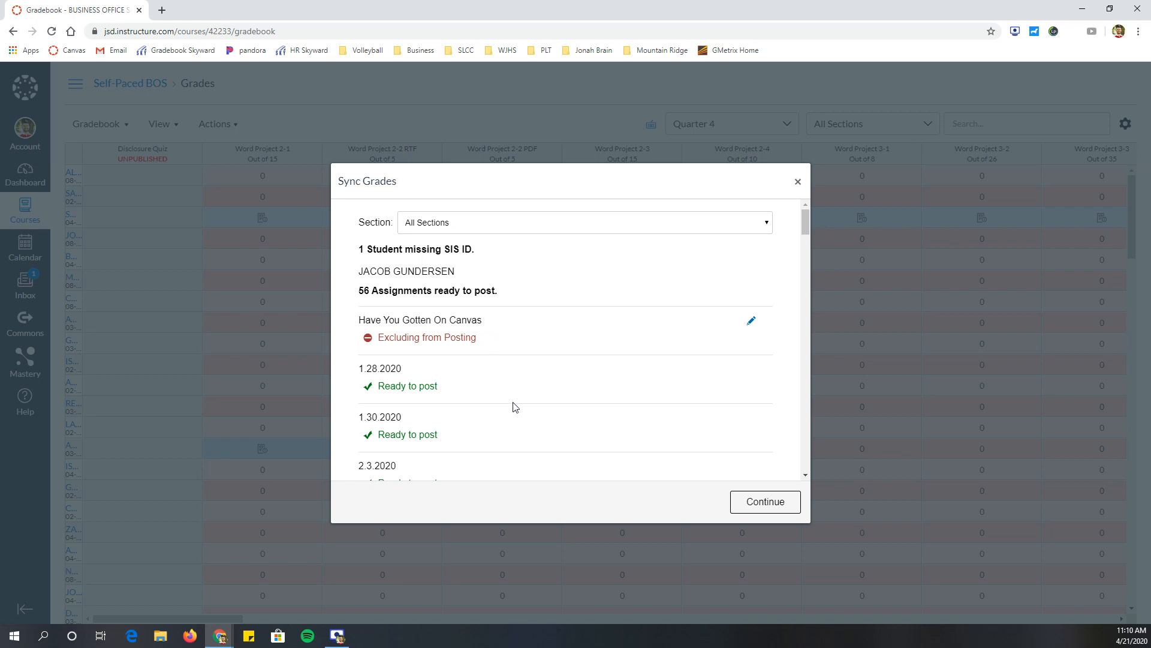
Step: Review the assignments ready to post, post the grades to the SIS gradebook, and close Sync Grades
{"action": "scroll", "coordinate": [503, 412], "scroll_direction": "down", "scroll_amount": 20}
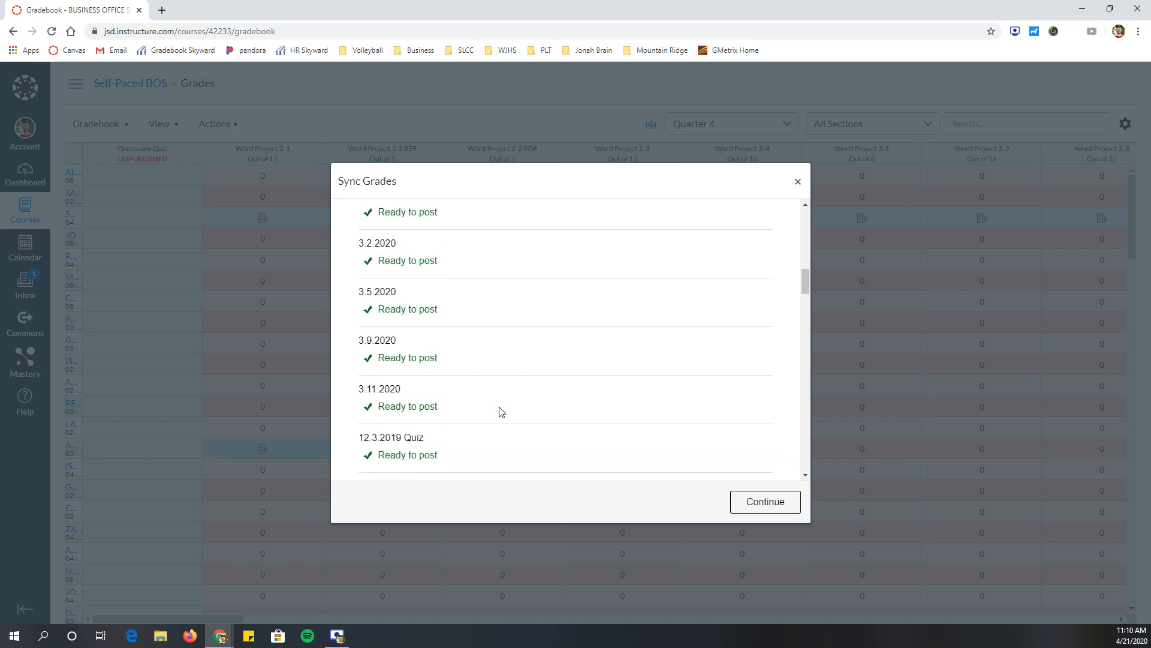
{"action": "left_click", "coordinate": [747, 500]}
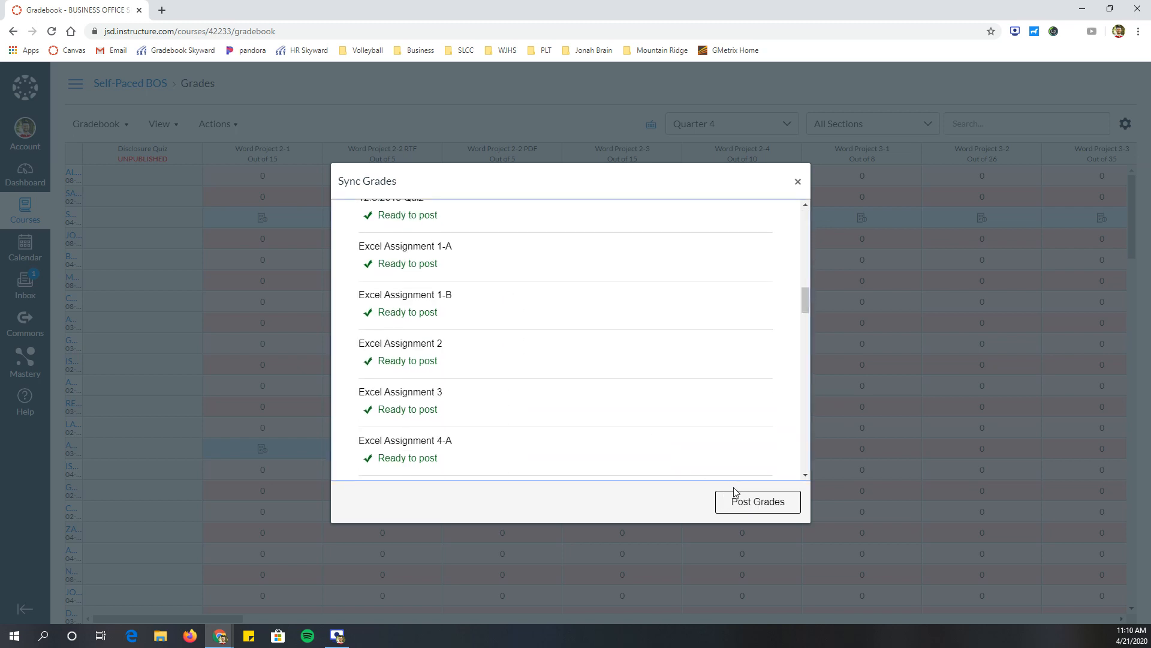
{"action": "left_click", "coordinate": [740, 507]}
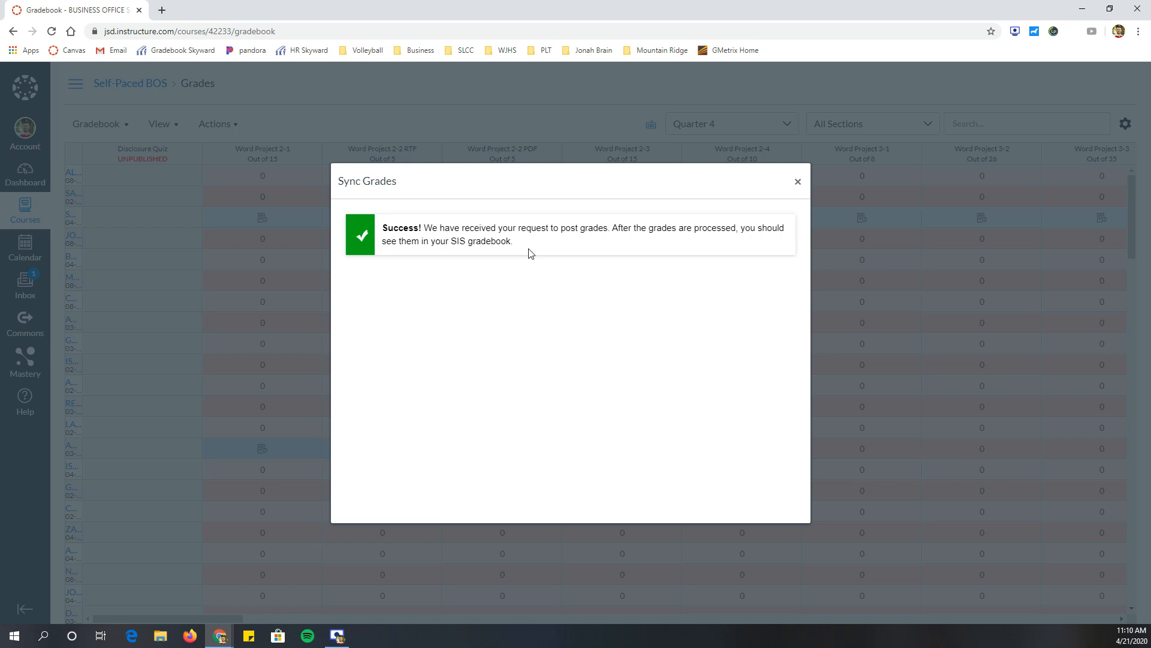
{"action": "left_click", "coordinate": [798, 181]}
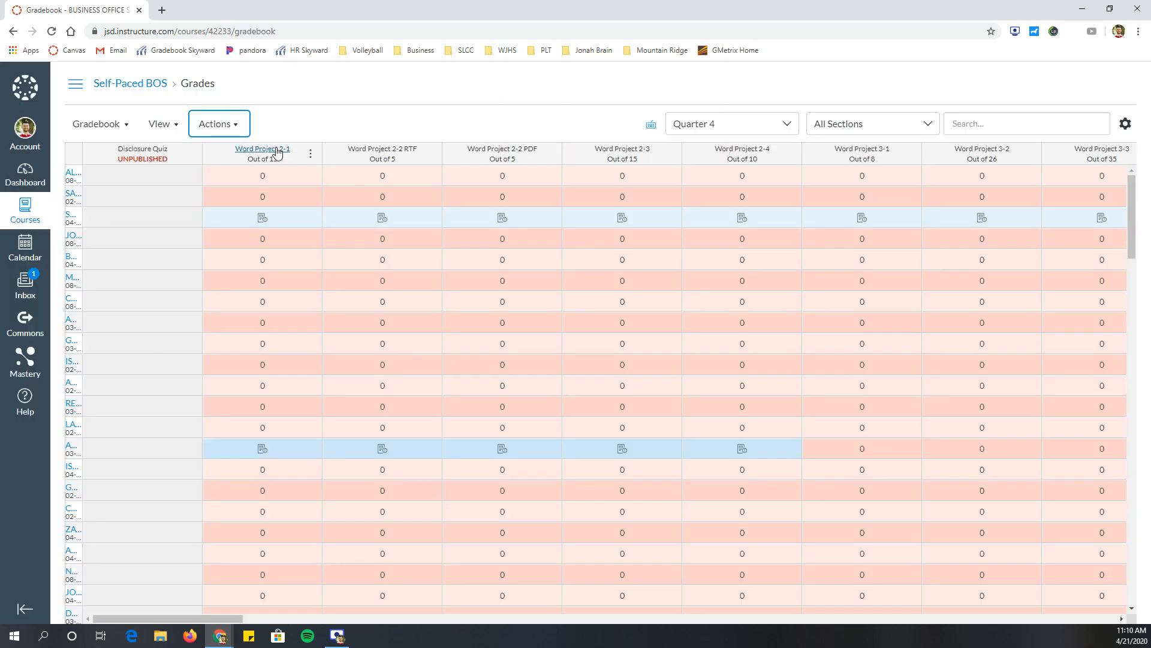